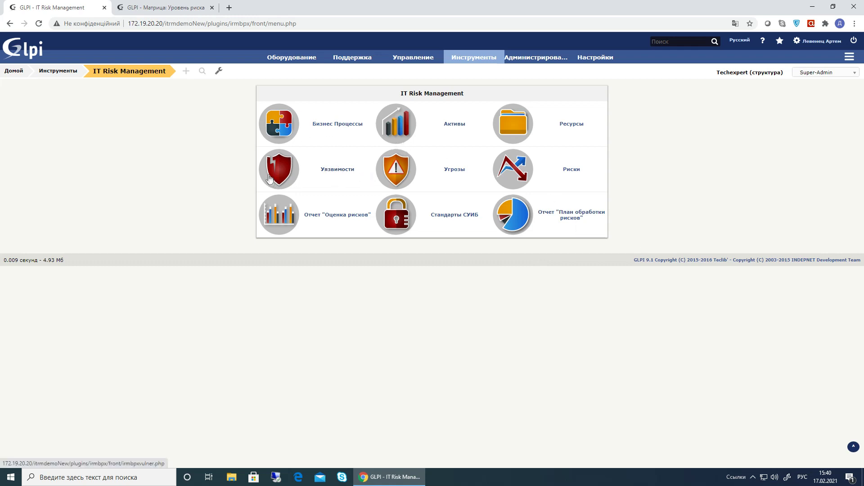
# Look through the vulnerabilities catalogue and its new-entry form, and return to the IT Risk Management overview
pyautogui.click(337, 170)
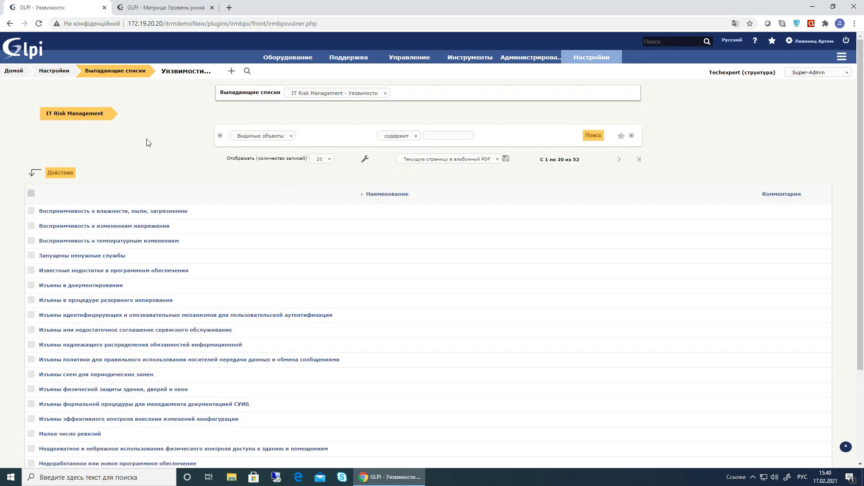
pyautogui.click(232, 72)
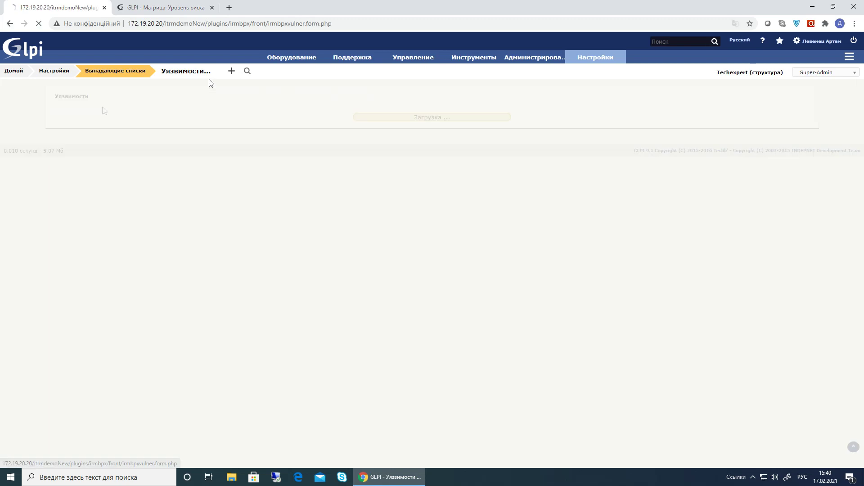
pyautogui.click(9, 24)
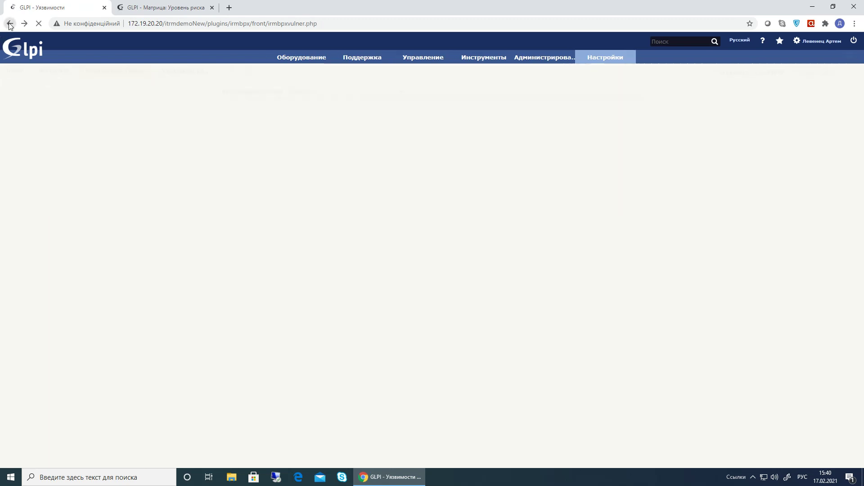
pyautogui.click(9, 23)
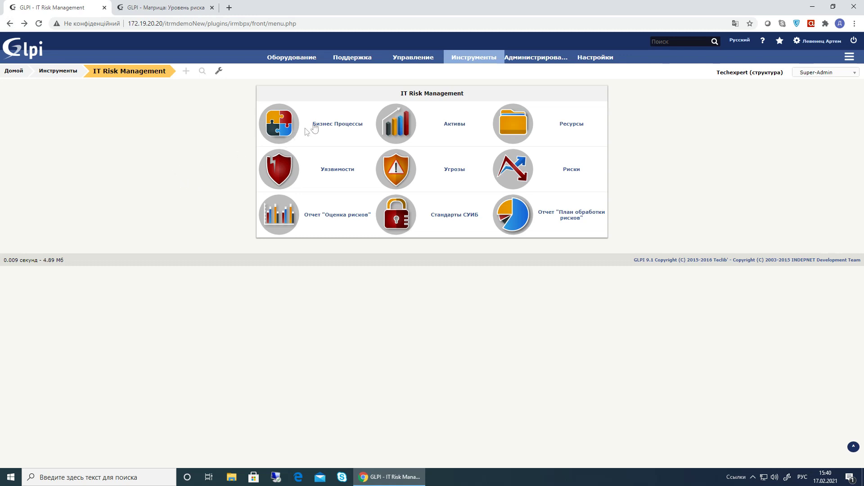
# Open the business process with code 001 and review its name, code and description
pyautogui.click(329, 126)
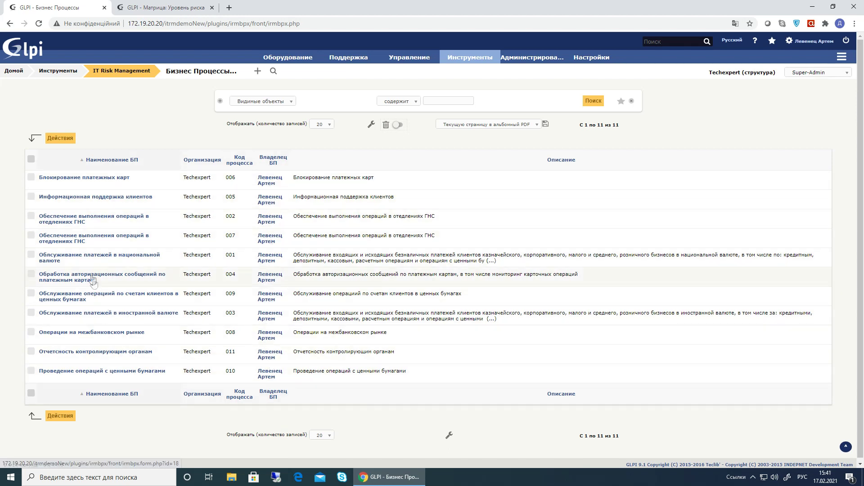
pyautogui.click(85, 256)
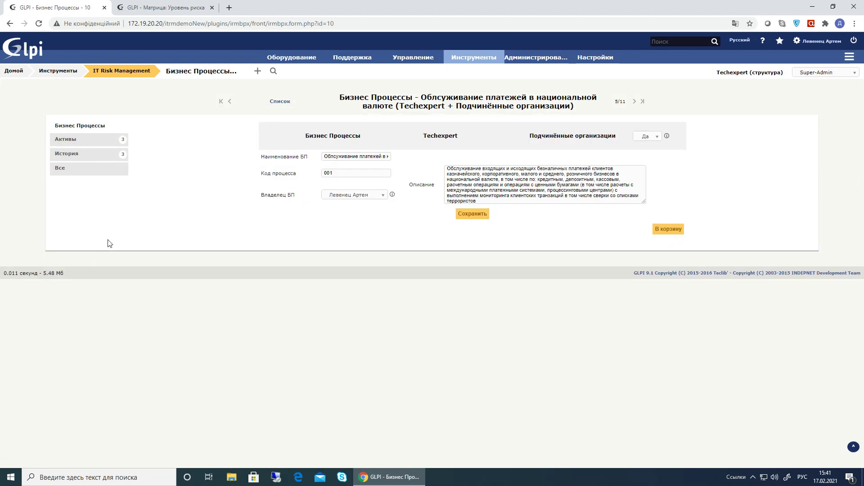
pyautogui.moveTo(327, 158); pyautogui.dragTo(408, 164)
pyautogui.moveTo(352, 174); pyautogui.dragTo(303, 174)
pyautogui.moveTo(478, 201); pyautogui.dragTo(446, 167)
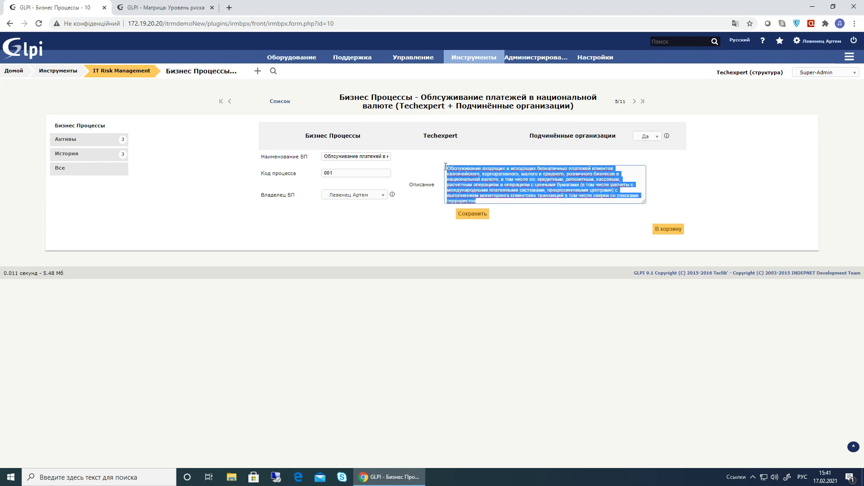
# On the business process's assets, begin a new asset named "Information system" with the asset type Программное обеспечение
pyautogui.click(90, 141)
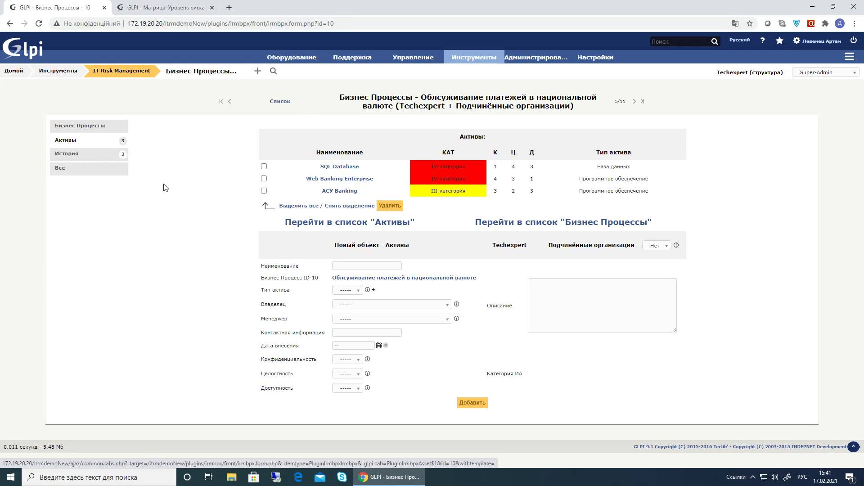
pyautogui.click(340, 265)
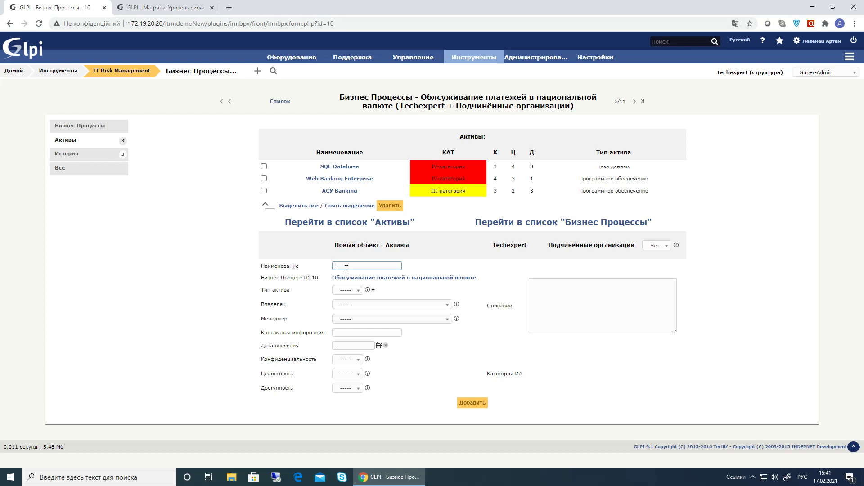
pyautogui.write('Information system')
pyautogui.click(351, 291)
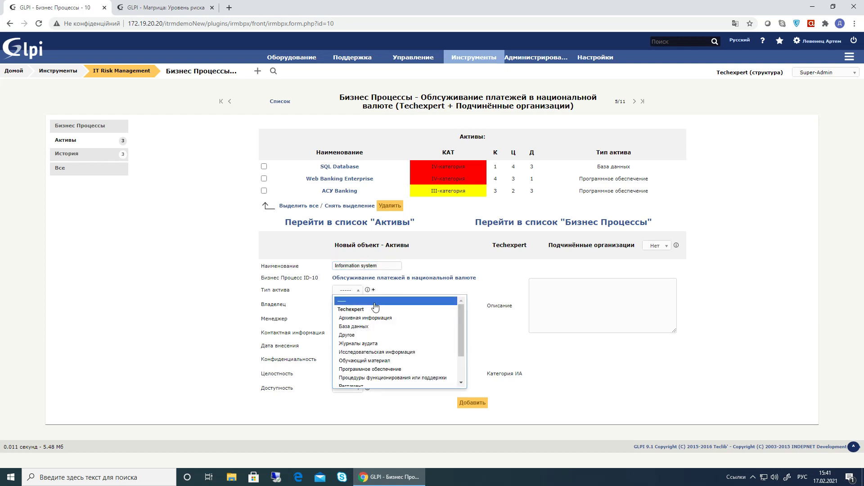
pyautogui.scroll(-1, 462, 318)
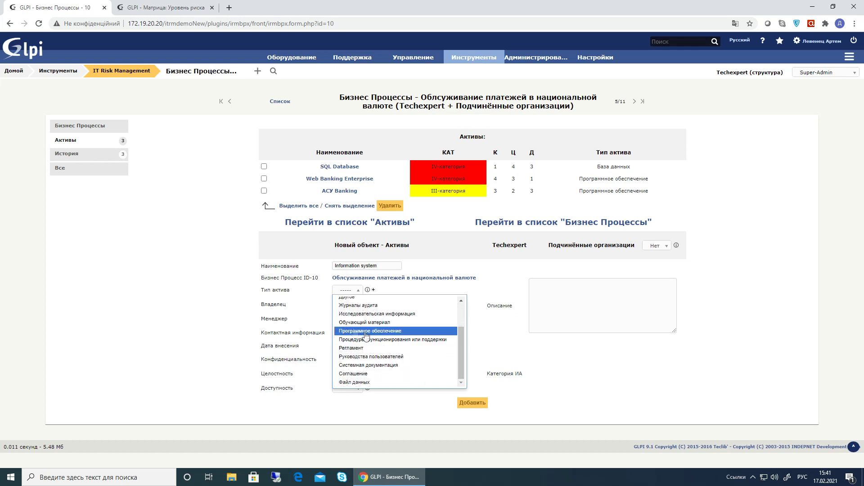
pyautogui.click(353, 331)
# Assign an owner and a manager to the new asset
pyautogui.click(352, 306)
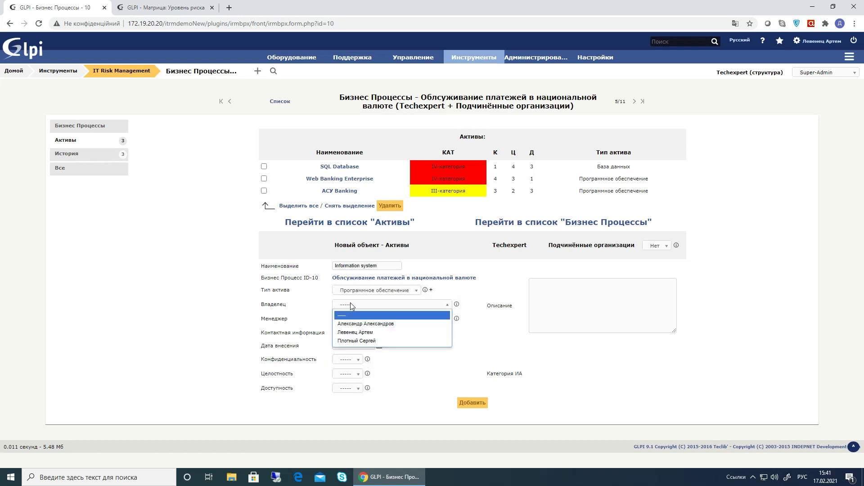
pyautogui.click(356, 333)
pyautogui.click(344, 319)
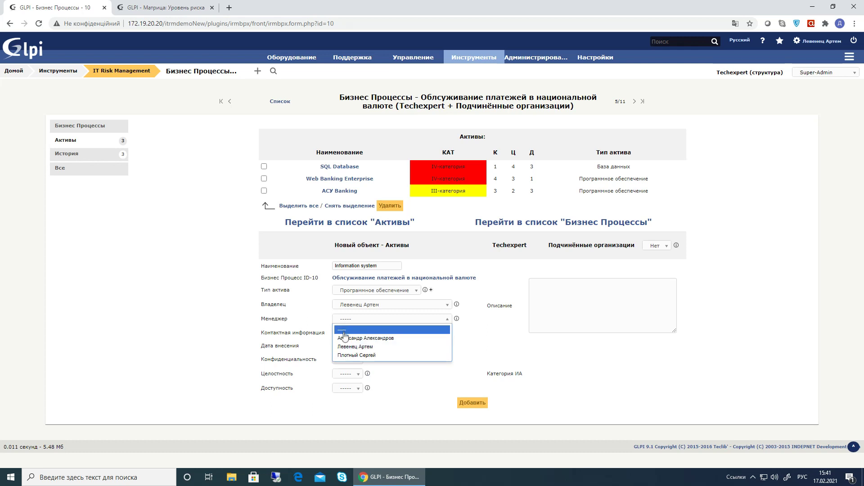
pyautogui.click(344, 338)
# Enter the contact phone number, set the entry date to 17-02-2021, and add the asset to the business process
pyautogui.click(339, 332)
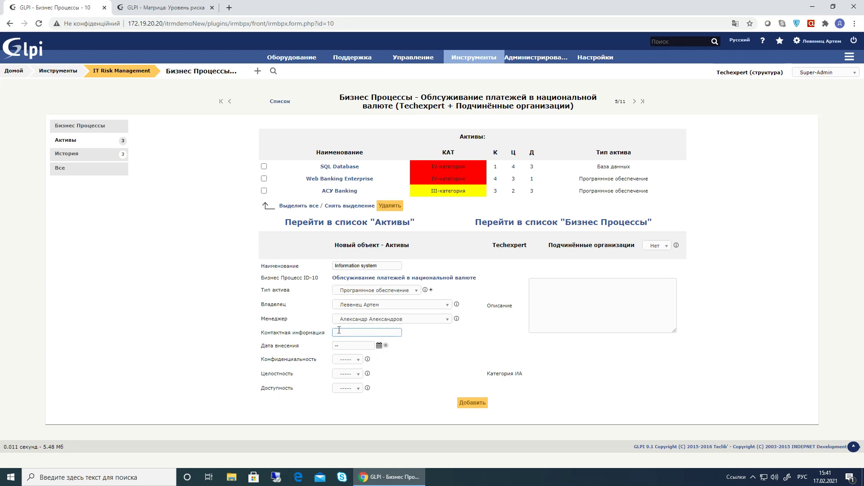
pyautogui.write('+38')
pyautogui.click(361, 355)
pyautogui.click(379, 345)
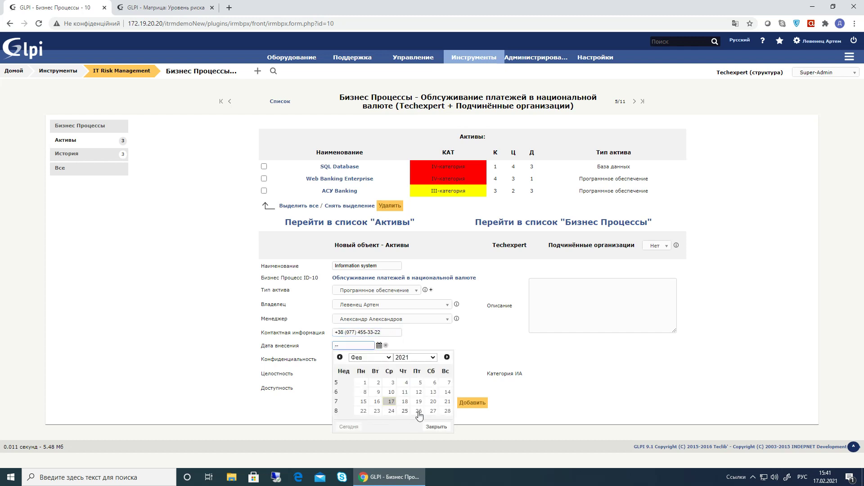
pyautogui.click(391, 402)
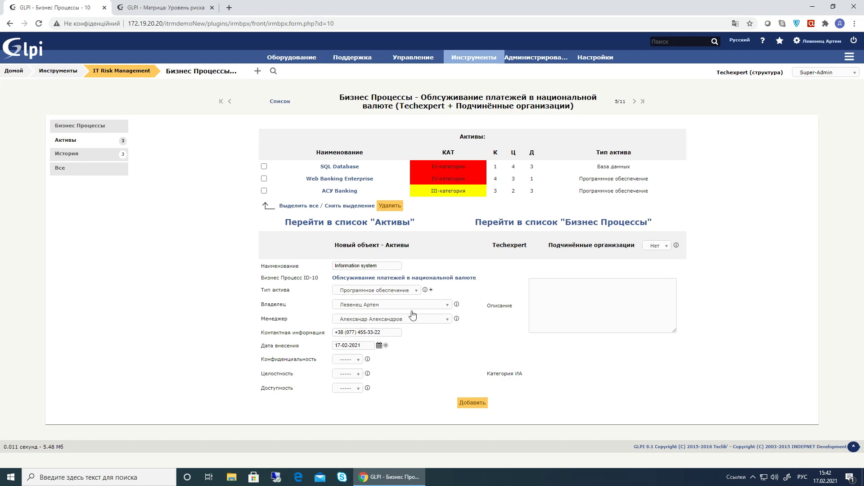
pyautogui.click(473, 403)
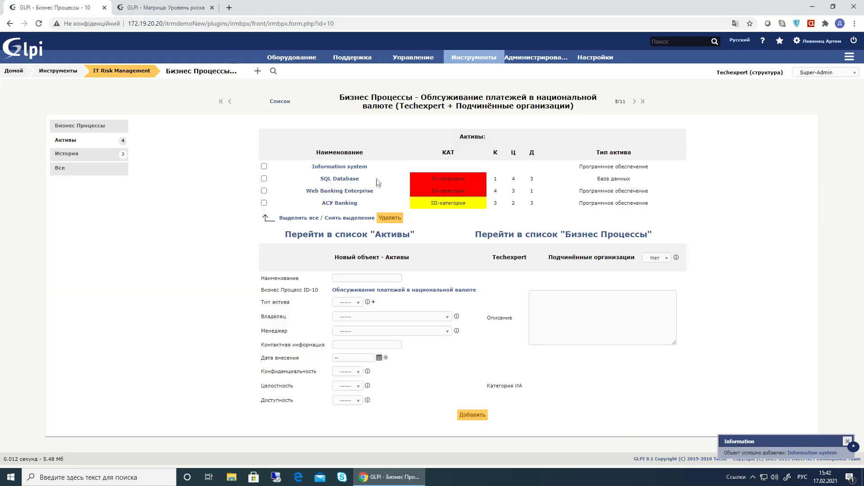
# Open the Information system asset and look over its confidentiality and integrity rating fields
pyautogui.click(328, 167)
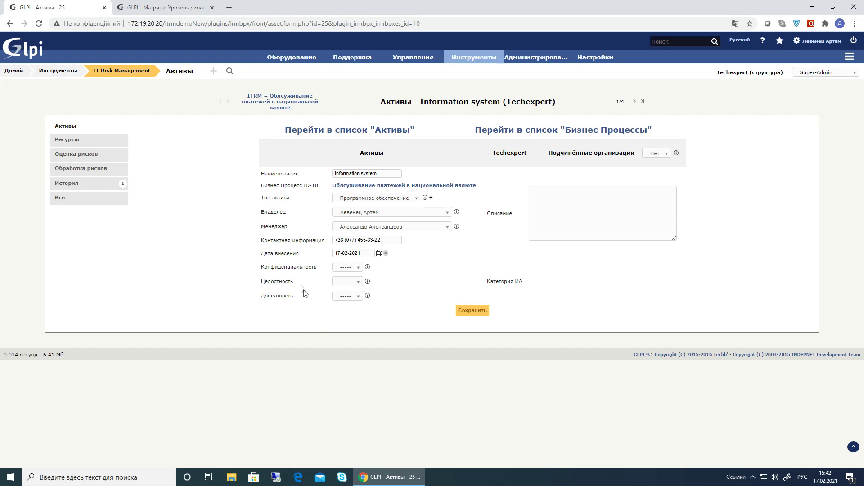
pyautogui.moveTo(262, 267); pyautogui.dragTo(309, 267)
pyautogui.click(298, 274)
pyautogui.click(337, 268)
pyautogui.click(320, 314)
pyautogui.moveTo(261, 270); pyautogui.dragTo(273, 282)
# Rate the asset's confidentiality 4, integrity 2 and availability 3, and save it
pyautogui.click(340, 269)
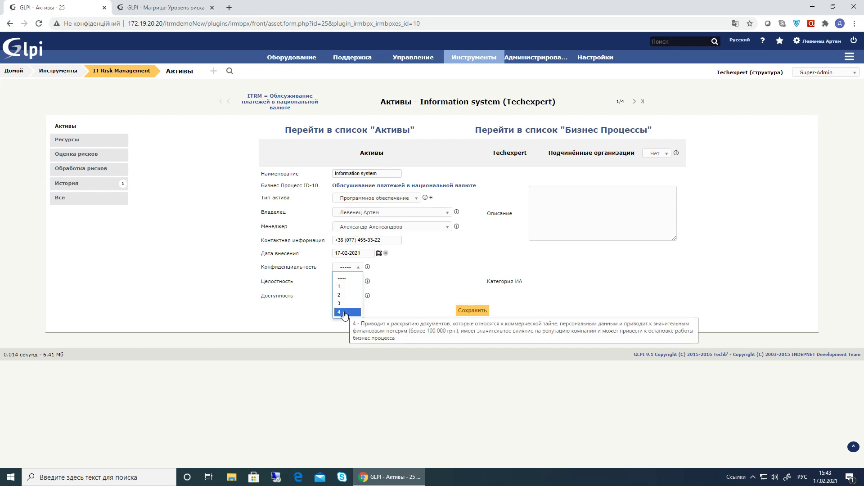
pyautogui.click(345, 312)
pyautogui.click(344, 285)
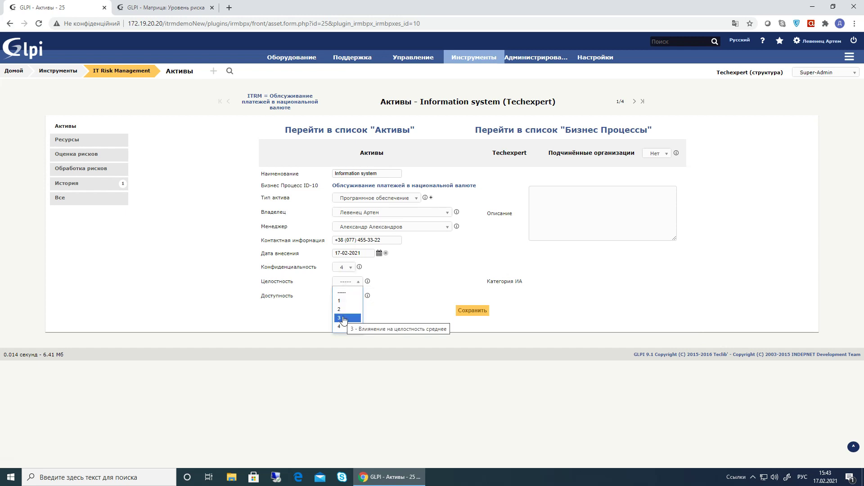
pyautogui.click(342, 309)
pyautogui.click(345, 297)
pyautogui.click(344, 332)
pyautogui.click(460, 311)
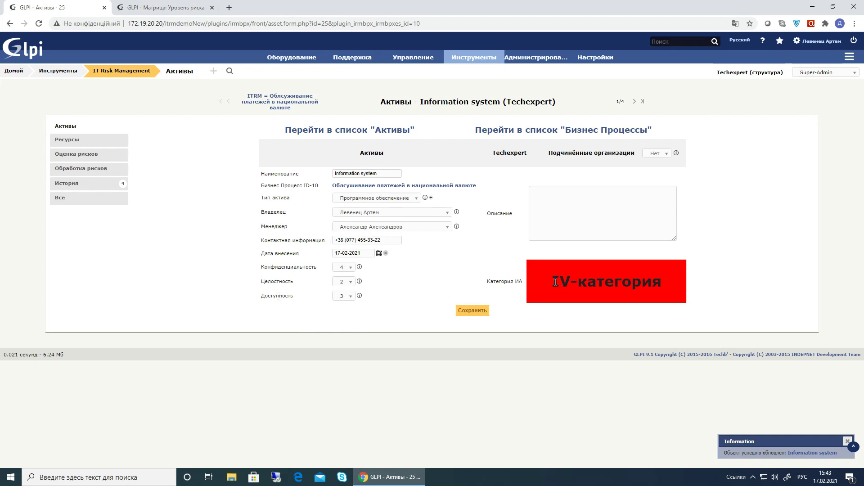
# Save the asset with confidentiality 3 to compare its category, and restore the confidentiality to 4
pyautogui.moveTo(554, 282); pyautogui.dragTo(664, 283)
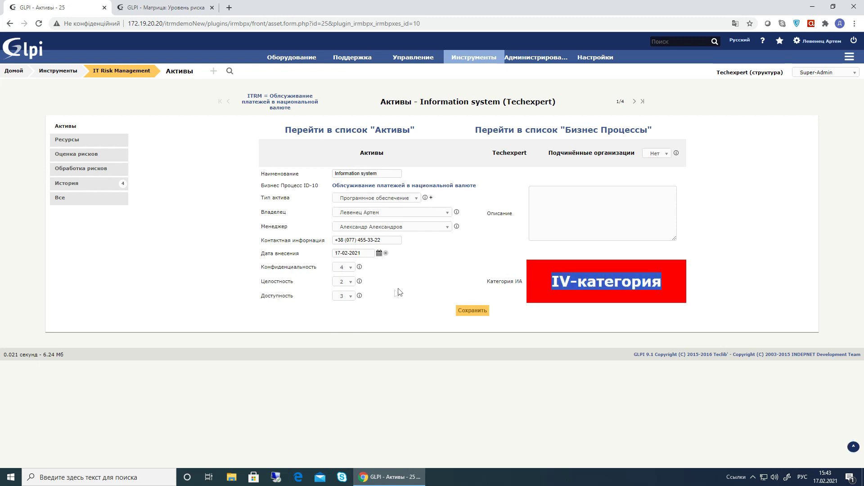
pyautogui.click(352, 273)
pyautogui.click(343, 304)
pyautogui.click(464, 315)
pyautogui.moveTo(550, 282); pyautogui.dragTo(667, 286)
pyautogui.click(344, 268)
pyautogui.click(339, 312)
pyautogui.click(470, 312)
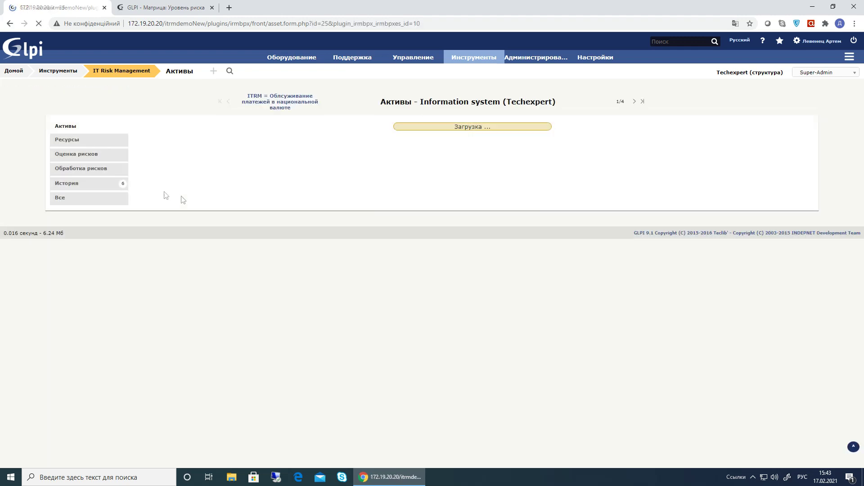
# Attach the knowledge base article "Инструкция администратора по управлению правами доступа" to the asset's resources
pyautogui.click(88, 140)
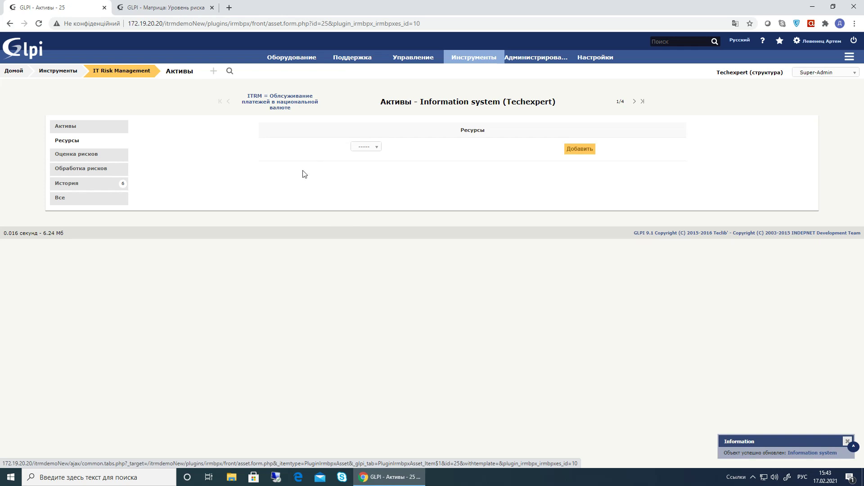
pyautogui.click(360, 148)
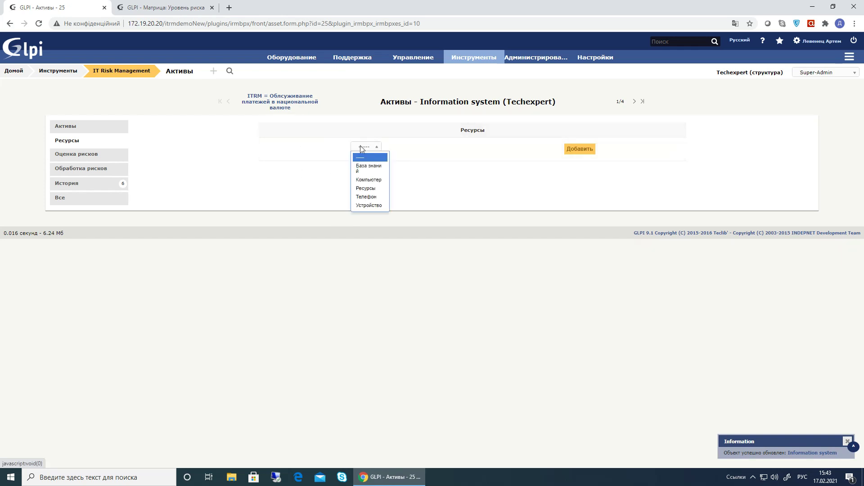
pyautogui.click(360, 171)
pyautogui.click(382, 157)
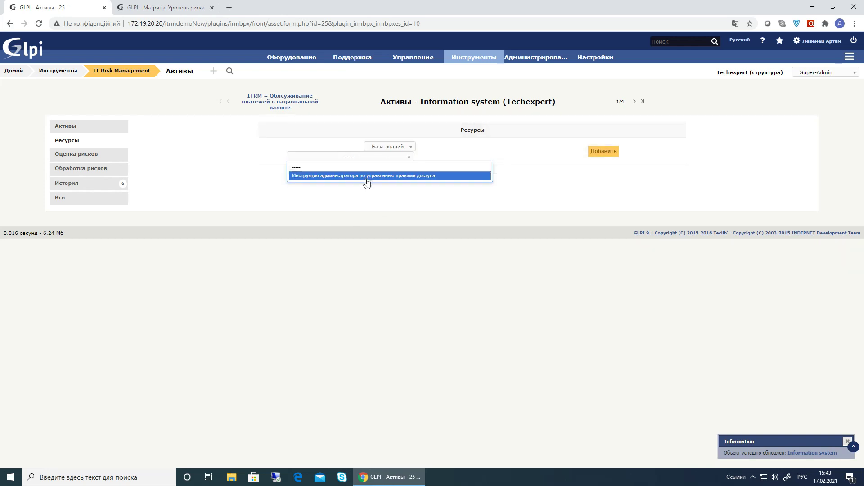
pyautogui.click(363, 177)
pyautogui.click(640, 152)
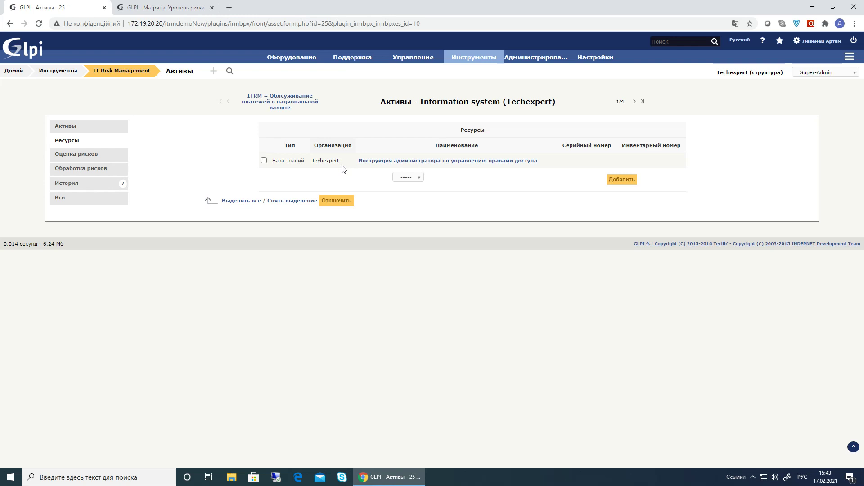
# Attach the Dell computer to the asset's resources
pyautogui.click(418, 177)
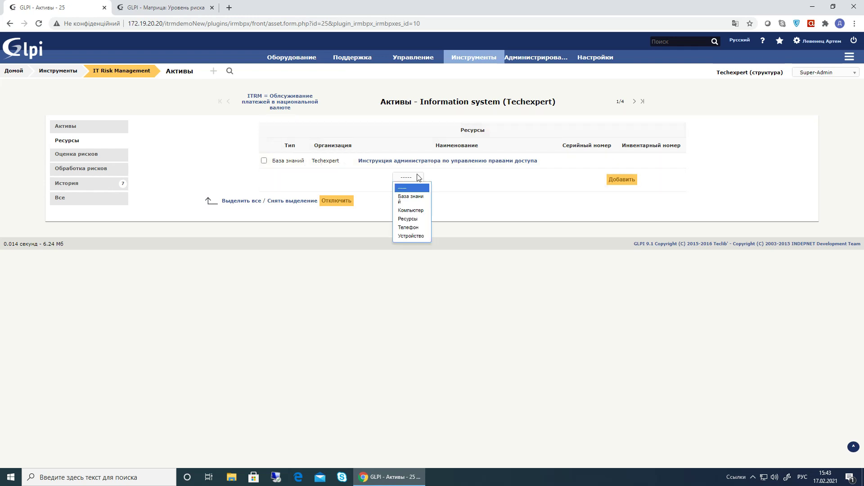
pyautogui.click(407, 210)
pyautogui.click(397, 187)
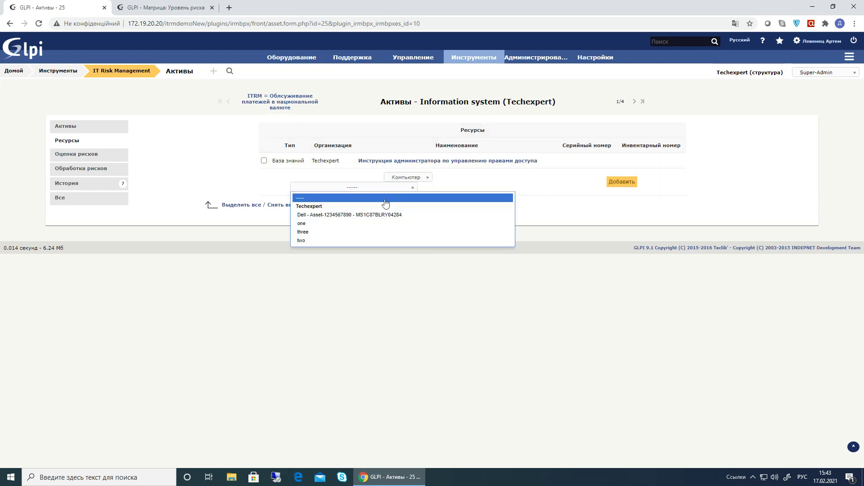
pyautogui.click(342, 216)
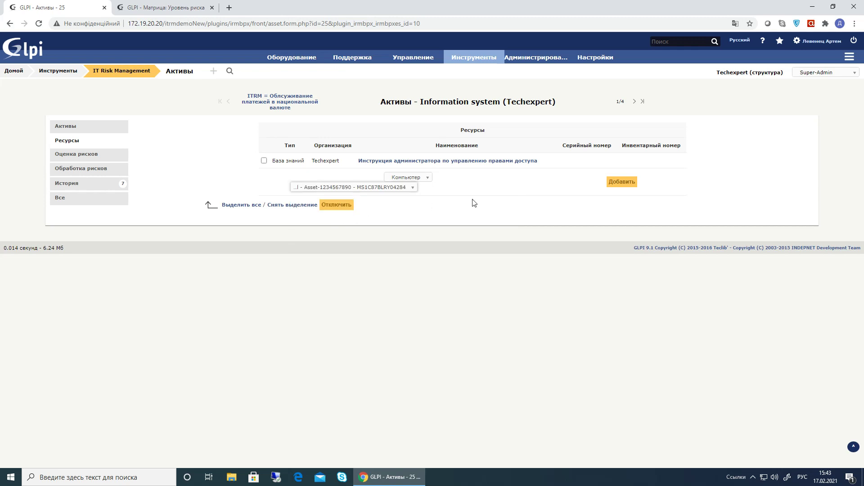
pyautogui.click(615, 184)
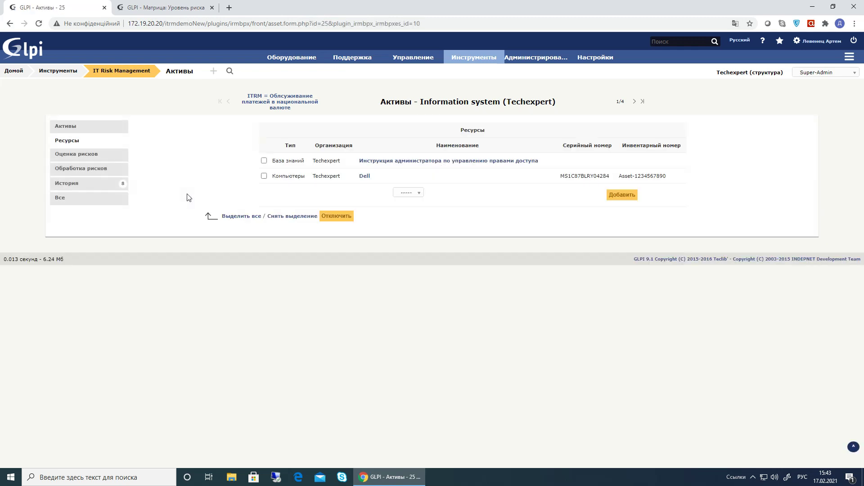
# Attach the device "Сервер" to the asset's resources
pyautogui.click(408, 192)
pyautogui.click(412, 251)
pyautogui.click(396, 204)
pyautogui.click(309, 232)
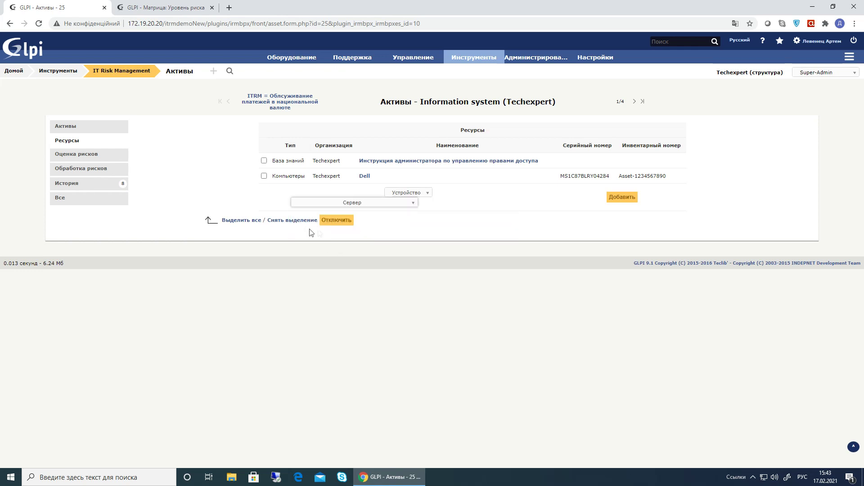
pyautogui.click(614, 198)
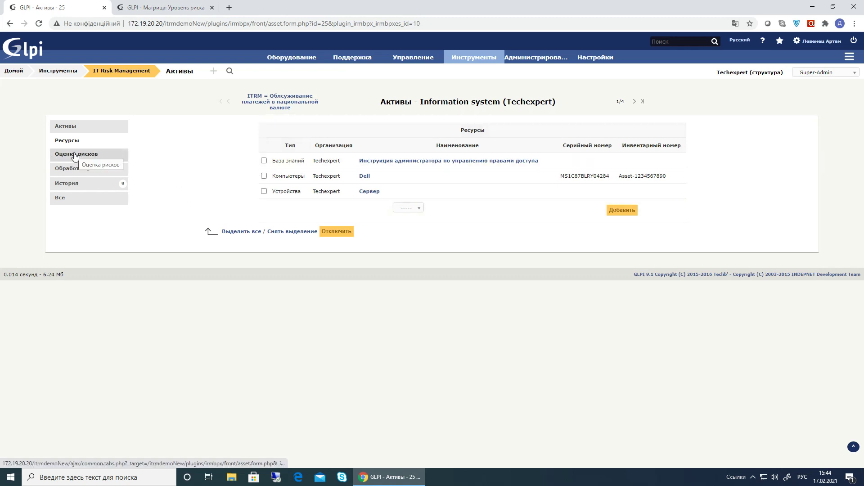
# Add the vulnerability "Неправильное распределение прав доступа" to the asset's risk assessment
pyautogui.click(77, 157)
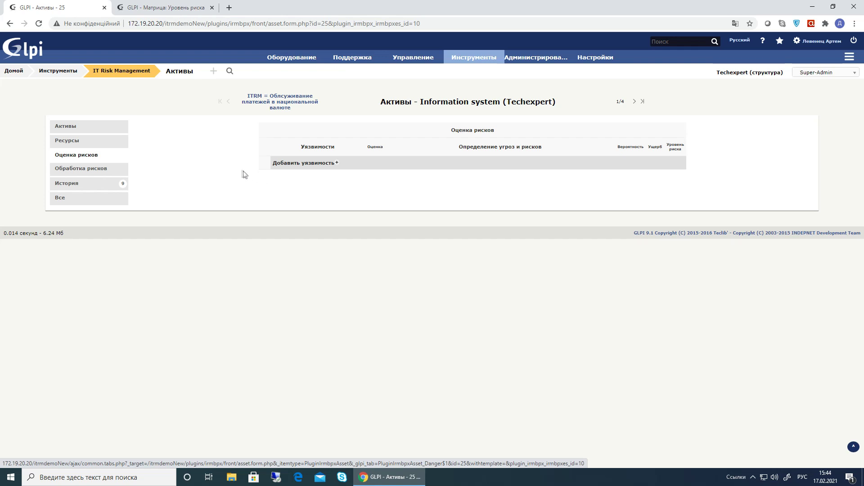
pyautogui.click(337, 164)
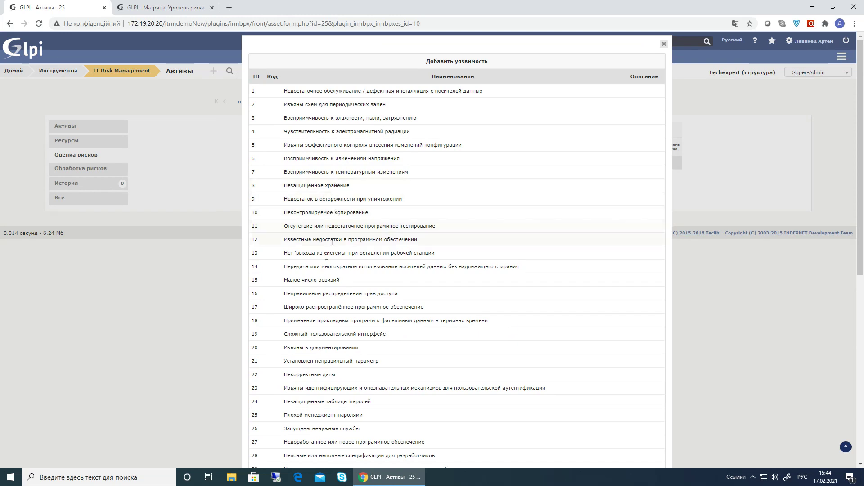
pyautogui.click(311, 293)
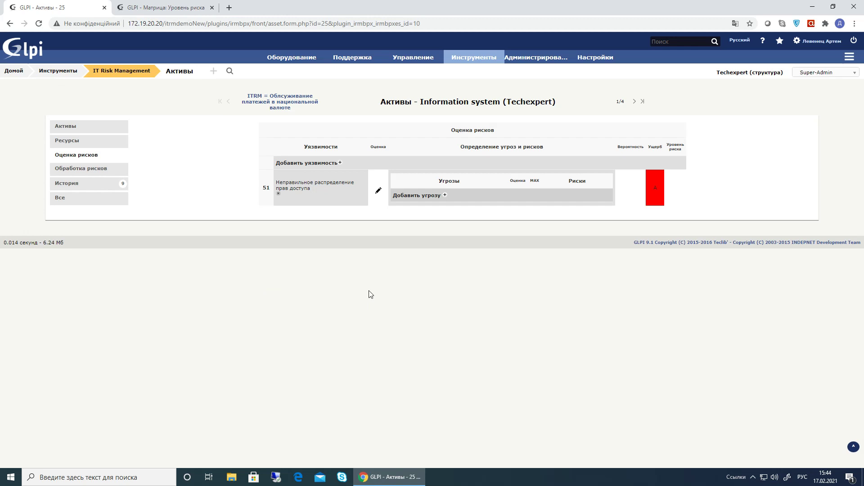
# Add the threats "Злоупотребление правами" and "Подделывание прав" to the access rights vulnerability
pyautogui.click(445, 195)
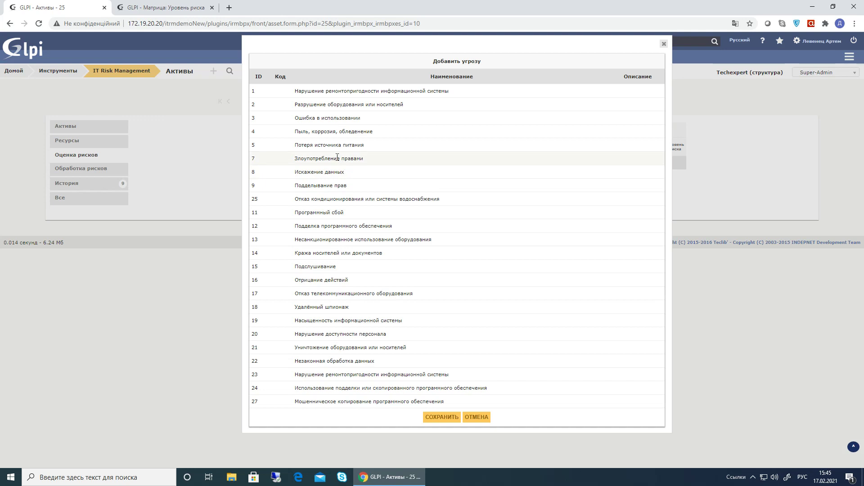
pyautogui.click(337, 158)
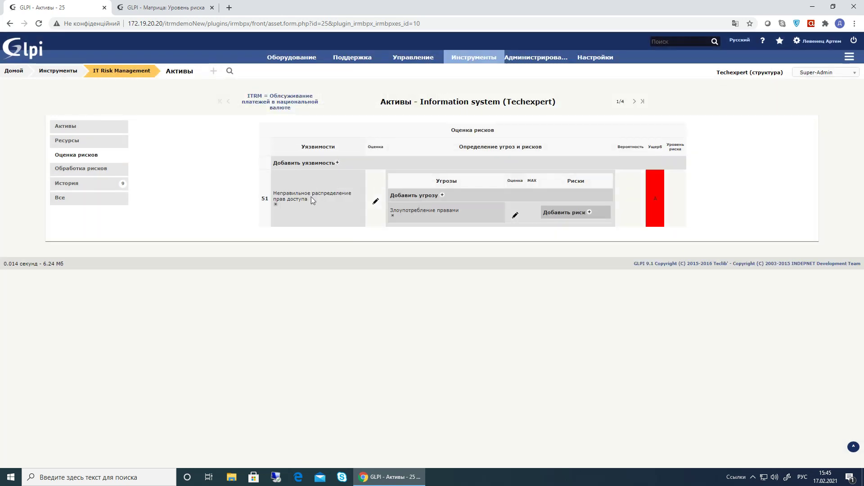
pyautogui.click(443, 196)
pyautogui.doubleClick(324, 186)
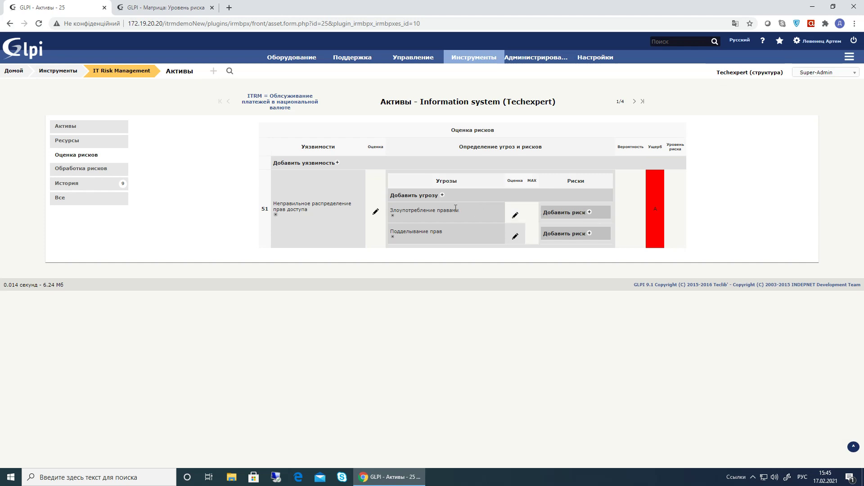
# Assign the risk "Несанкционированный доступ в систему" to both threats of the vulnerability
pyautogui.moveTo(449, 208); pyautogui.dragTo(277, 204)
pyautogui.click(588, 212)
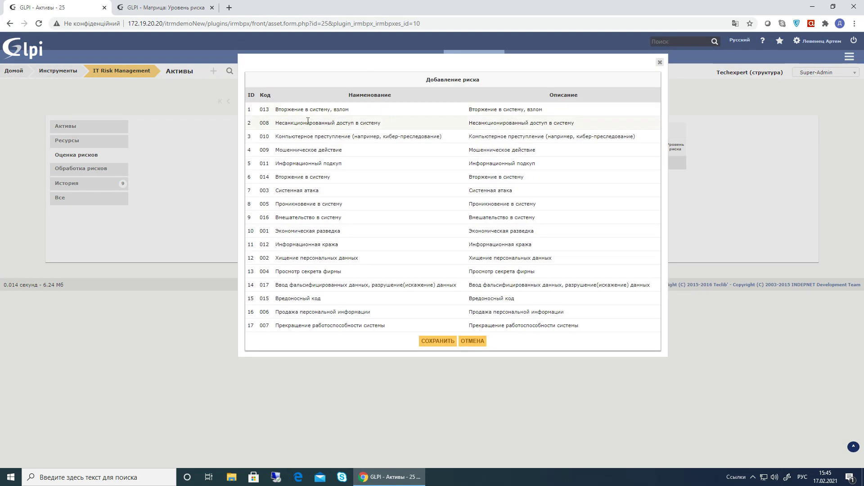
pyautogui.click(308, 121)
pyautogui.click(592, 261)
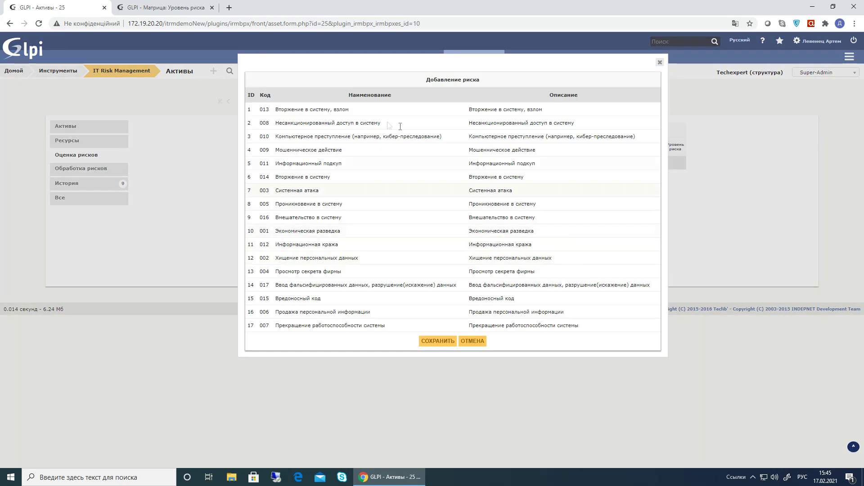
pyautogui.click(367, 122)
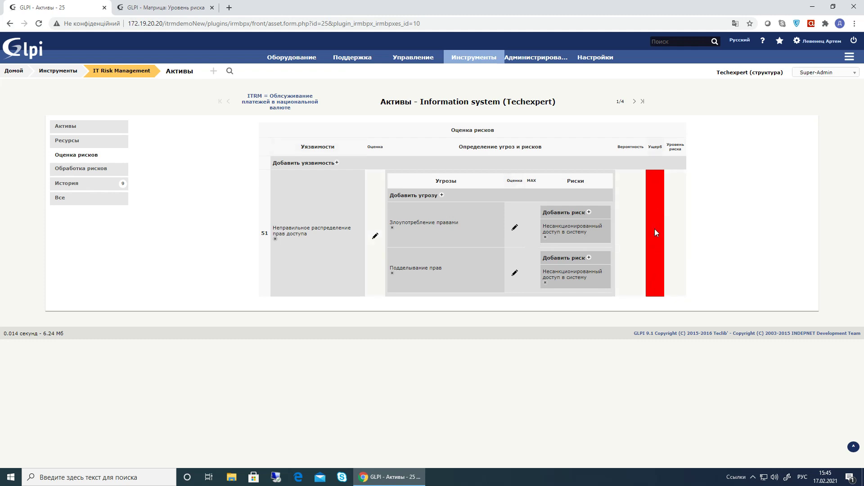
# Save the asset with confidentiality 3 and check the damage rating in its risk assessment
pyautogui.moveTo(654, 146); pyautogui.dragTo(663, 147)
pyautogui.click(107, 128)
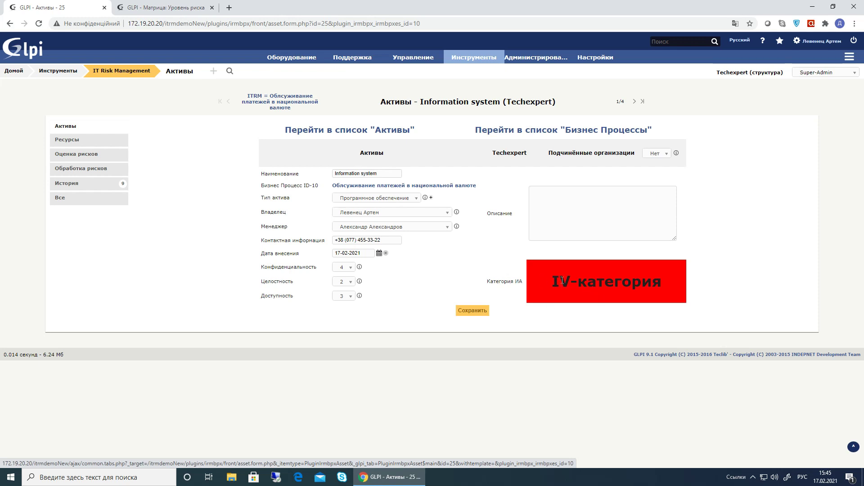
pyautogui.click(343, 268)
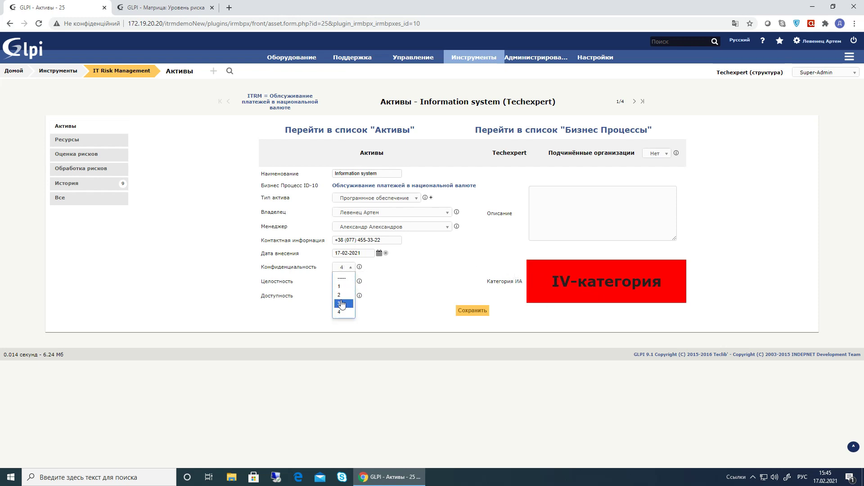
pyautogui.click(341, 304)
pyautogui.click(473, 310)
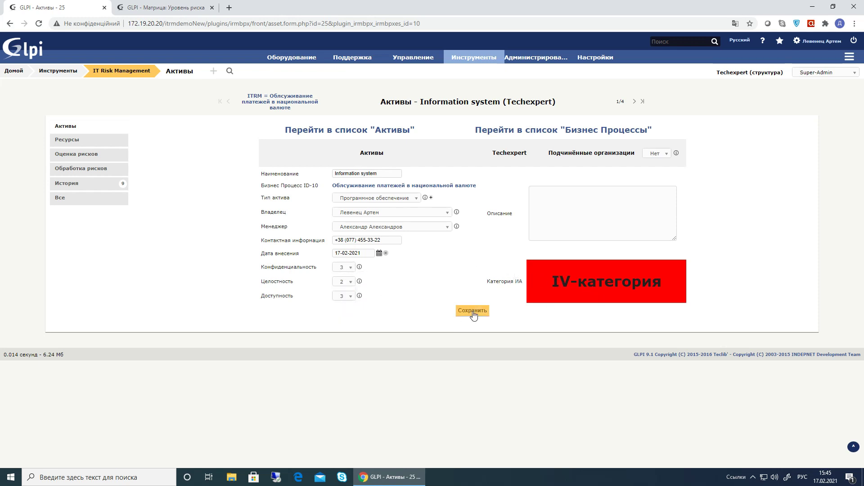
pyautogui.click(76, 154)
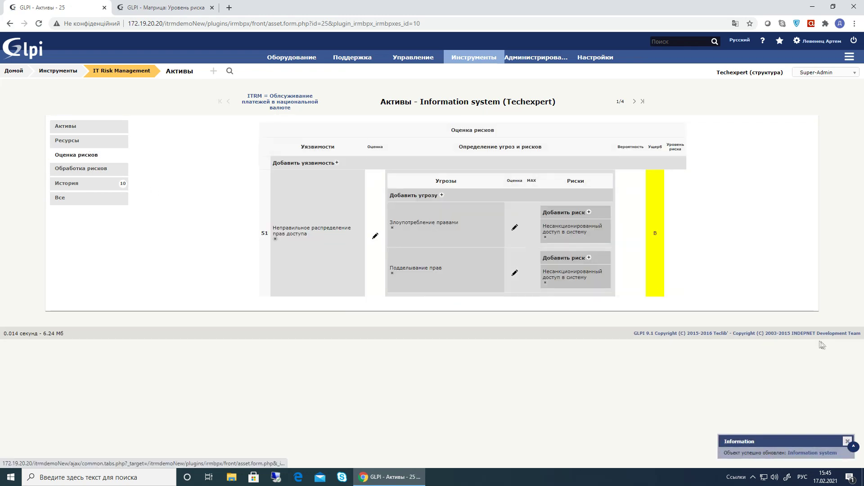
pyautogui.doubleClick(654, 233)
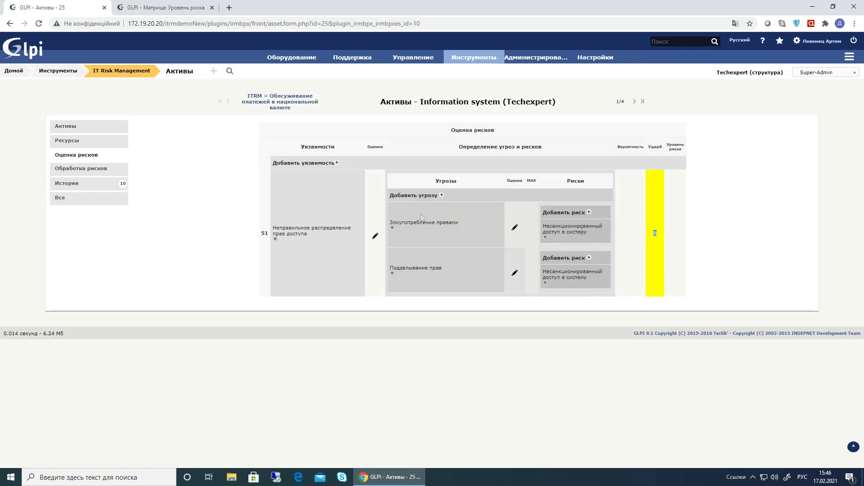
# Set the asset's confidentiality back to 4, save it and return to the risk assessment
pyautogui.click(86, 129)
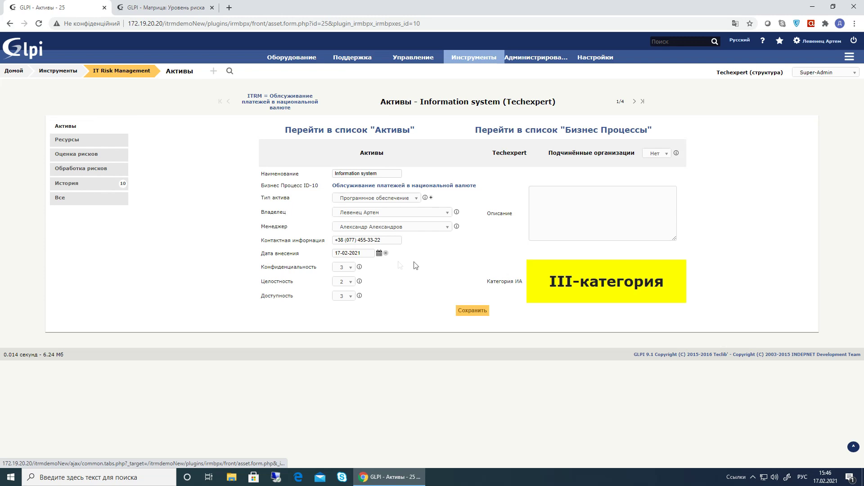
pyautogui.click(351, 268)
pyautogui.click(349, 315)
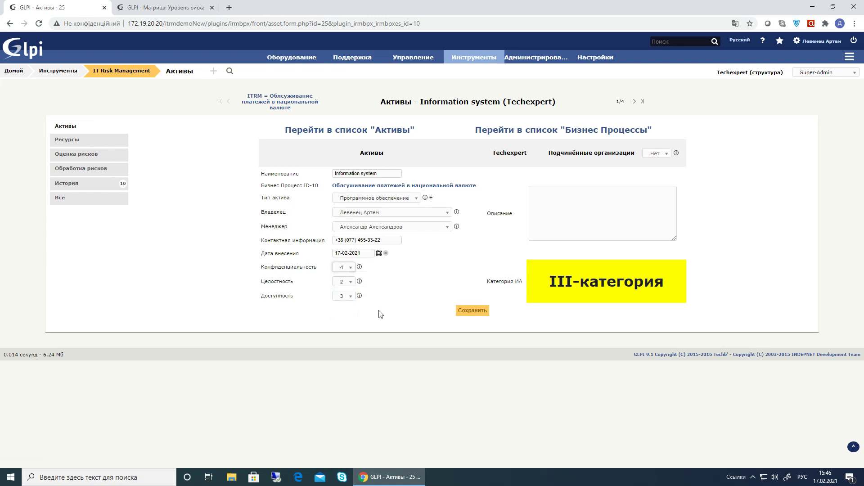
pyautogui.click(473, 310)
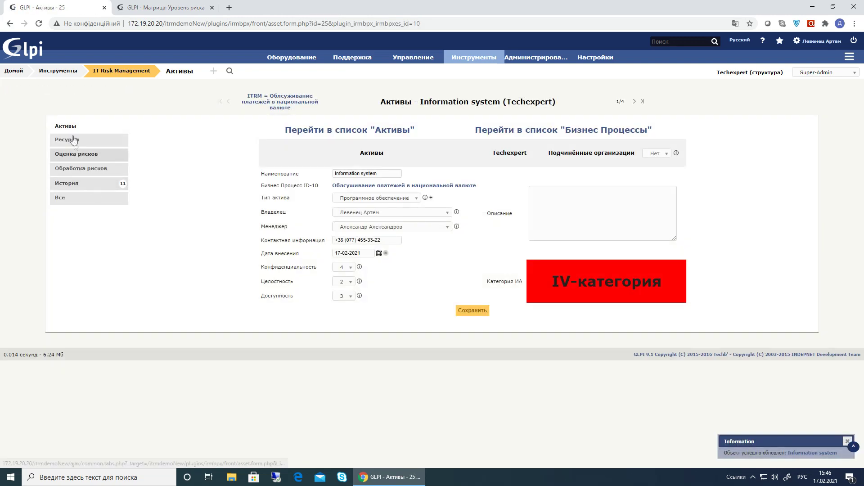
pyautogui.click(76, 155)
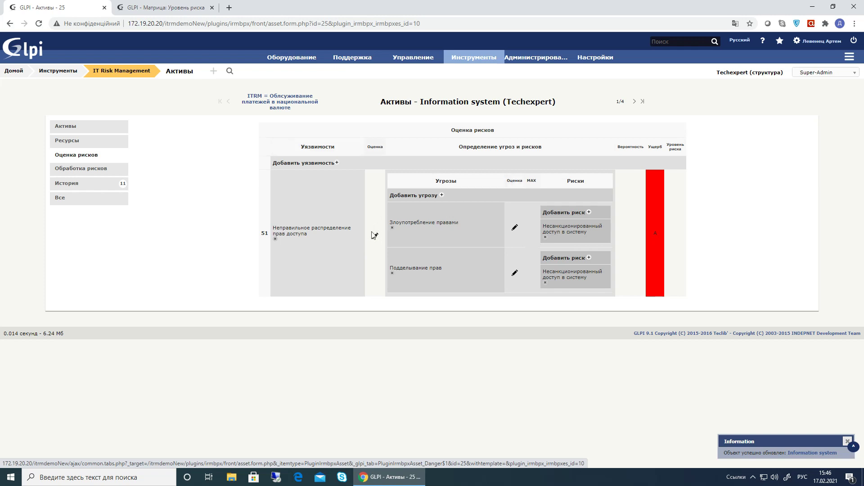
# Rate the vulnerability "Неправильное распределение прав доступа" as B
pyautogui.tripleClick(322, 237)
pyautogui.click(295, 228)
pyautogui.click(374, 236)
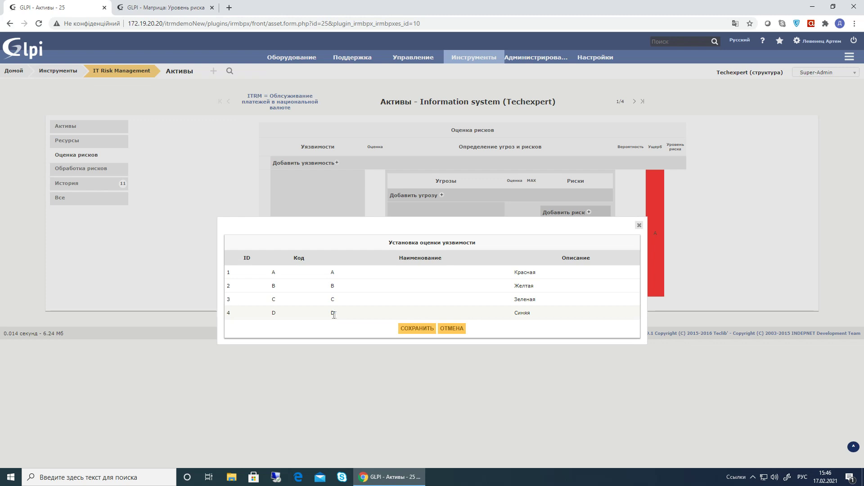
pyautogui.click(332, 286)
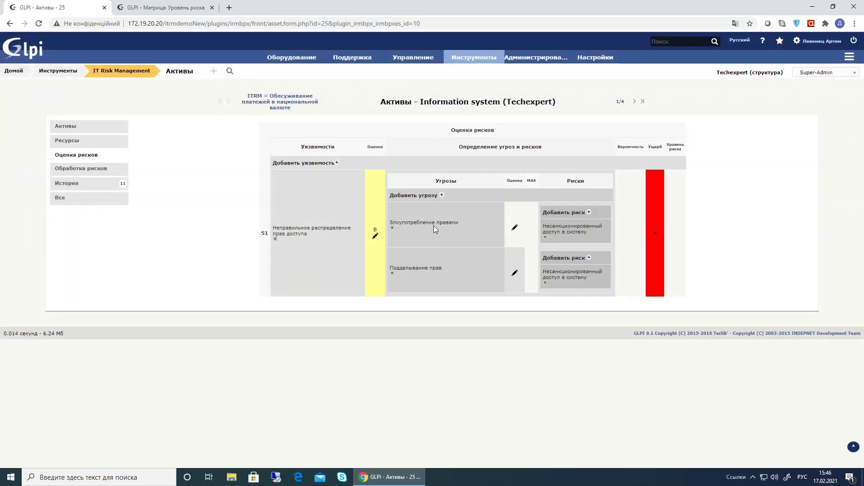
# Rate the threat "Злоупотребление правами" as A and the threat "Подделывание прав" as C
pyautogui.moveTo(390, 223); pyautogui.dragTo(460, 222)
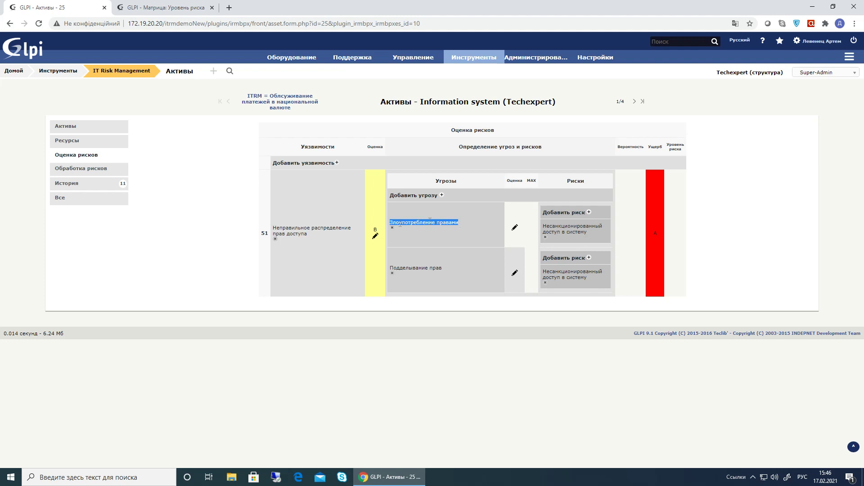
pyautogui.moveTo(335, 236); pyautogui.dragTo(276, 228)
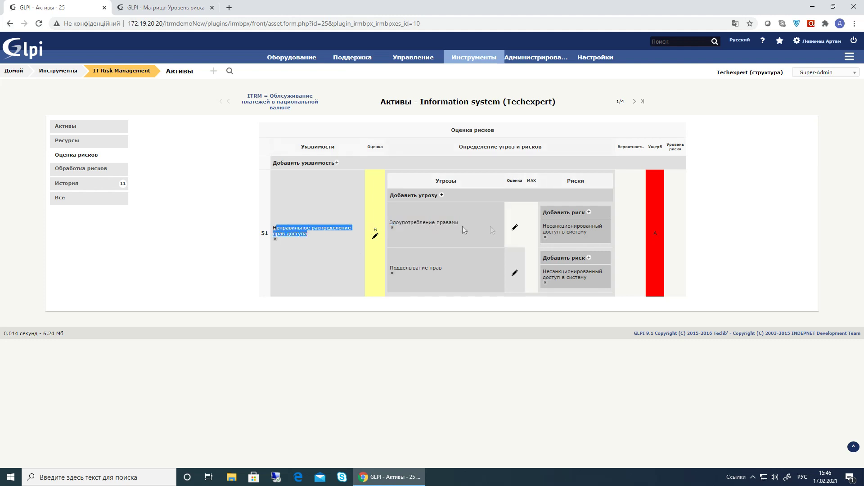
pyautogui.click(515, 229)
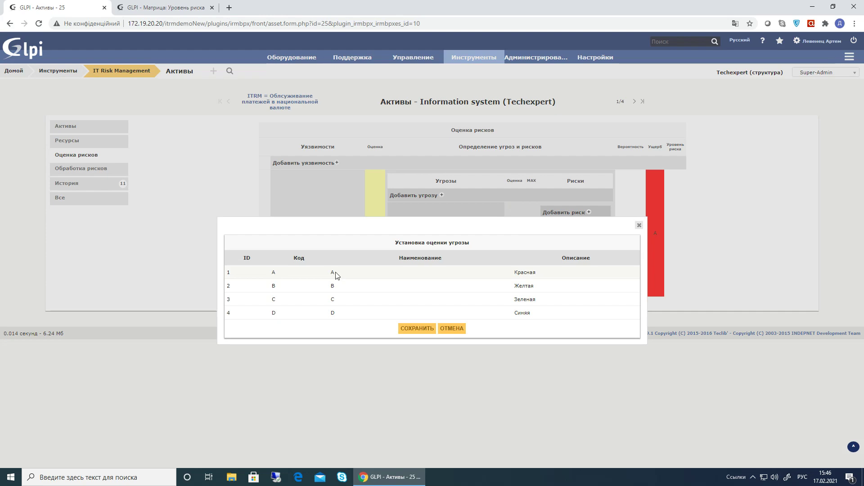
pyautogui.click(336, 274)
pyautogui.click(515, 273)
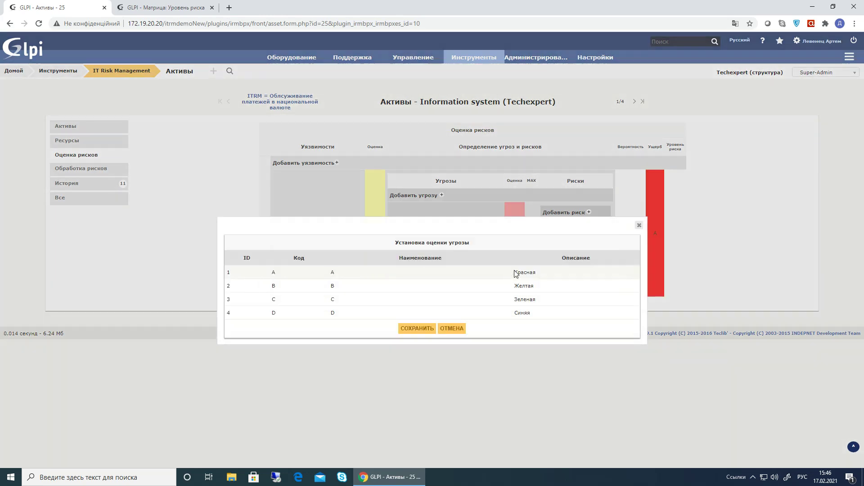
pyautogui.click(332, 300)
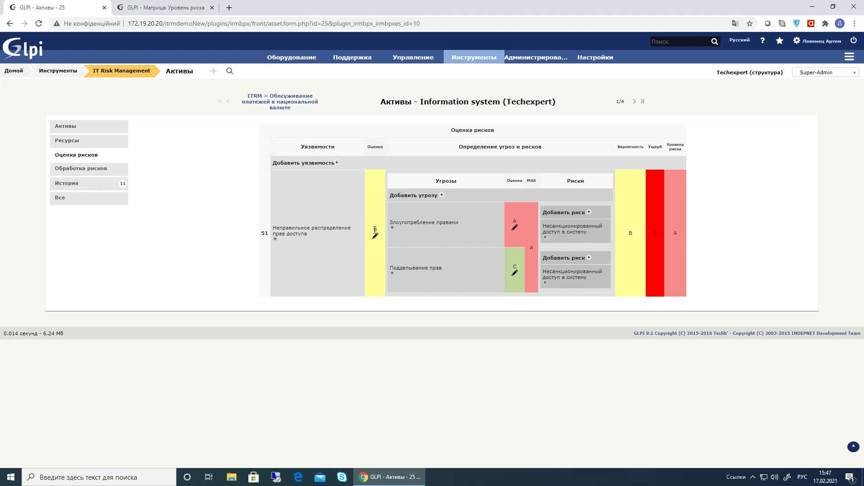
# Compare the asset's probability, damage and risk level ratings with the matrix "Вероятность осуществления угроз"
pyautogui.click(533, 248)
pyautogui.doubleClick(630, 238)
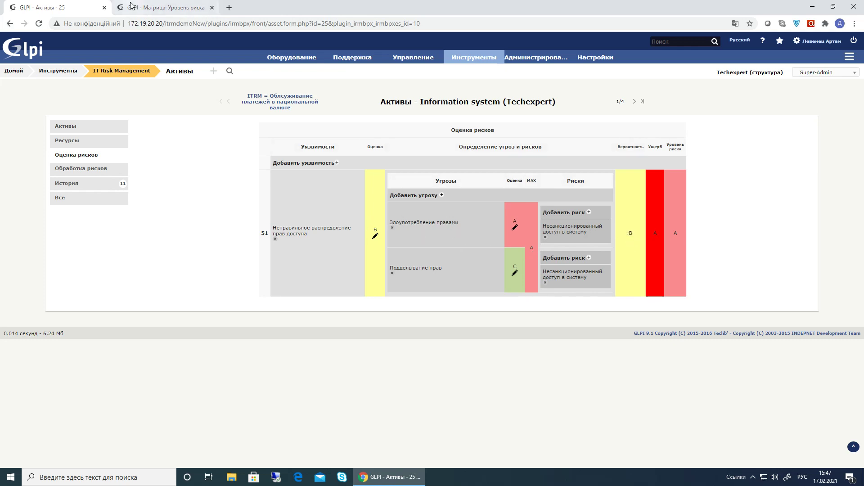
pyautogui.click(147, 7)
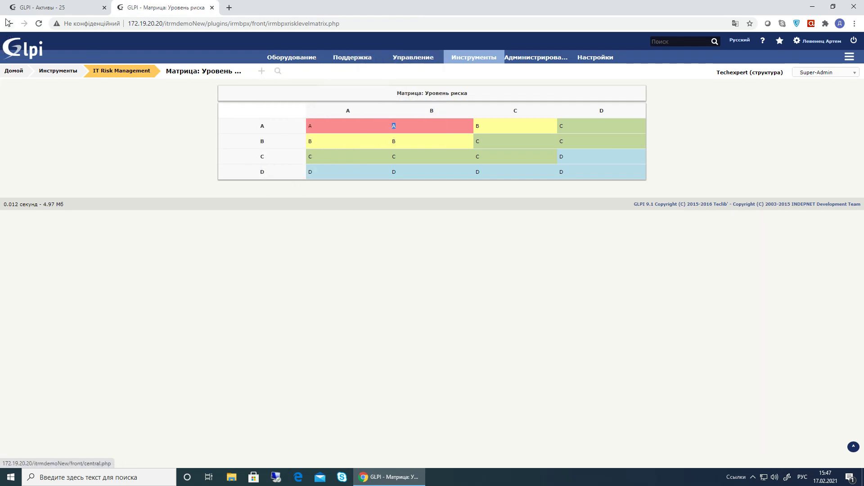
pyautogui.click(10, 23)
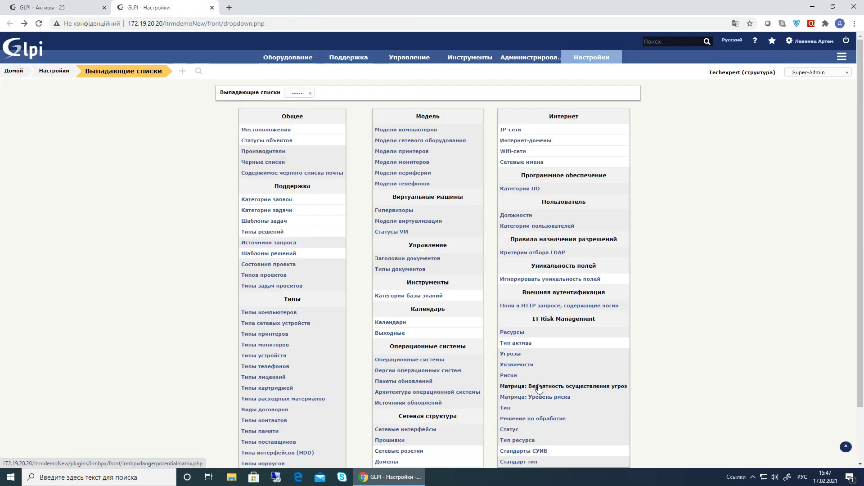
pyautogui.click(541, 386)
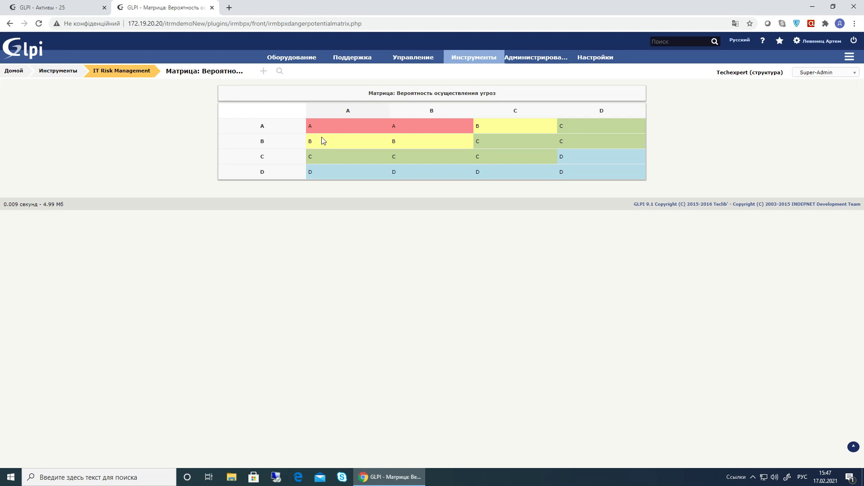
pyautogui.click(27, 9)
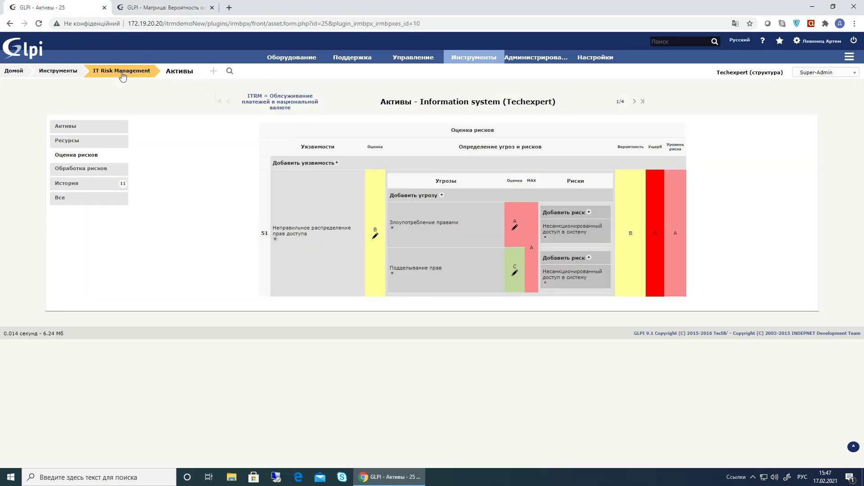
pyautogui.doubleClick(631, 233)
pyautogui.click(150, 7)
pyautogui.click(60, 7)
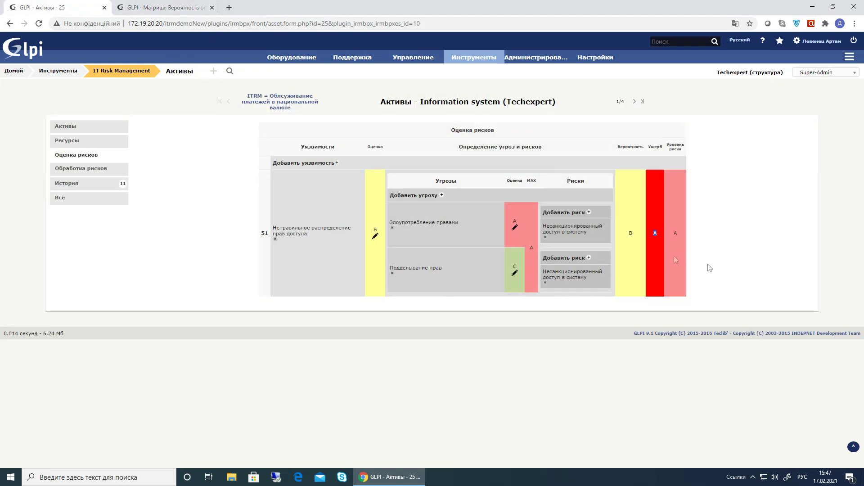
pyautogui.click(163, 9)
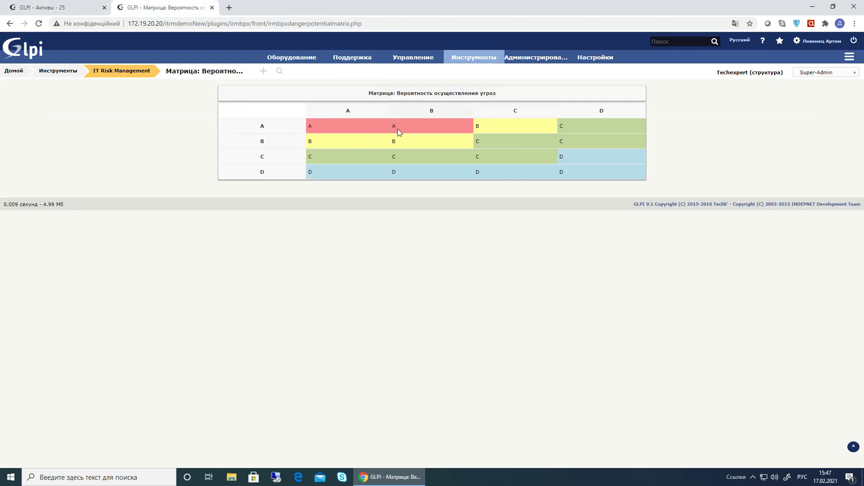
pyautogui.click(52, 9)
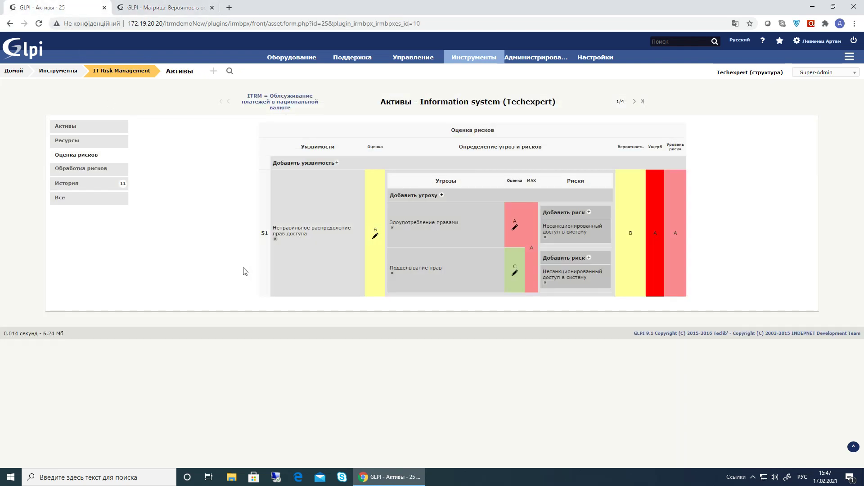
# Look through the list of vulnerabilities that can be added to the Information system asset, then close it without adding any
pyautogui.click(337, 162)
pyautogui.scroll(-3, 356, 270)
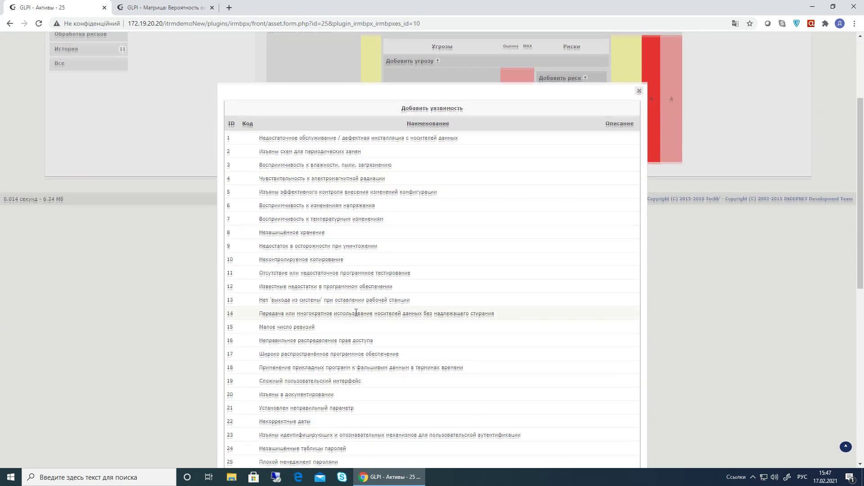
pyautogui.scroll(3, 356, 312)
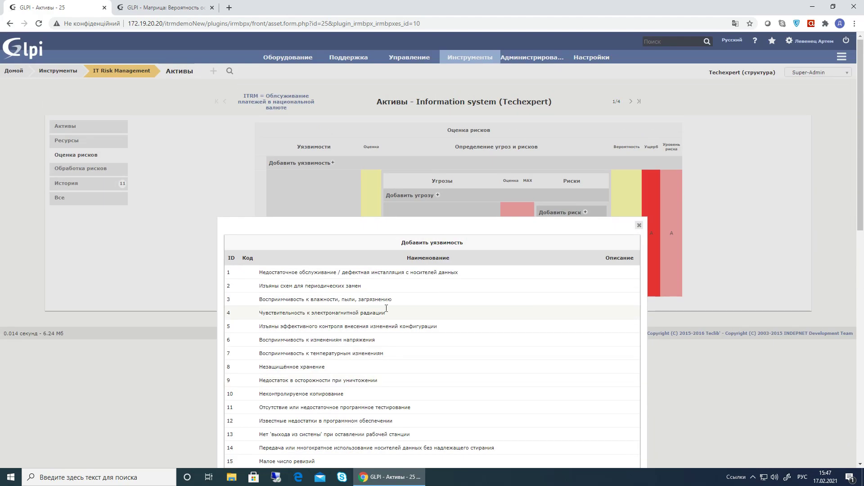
pyautogui.click(639, 226)
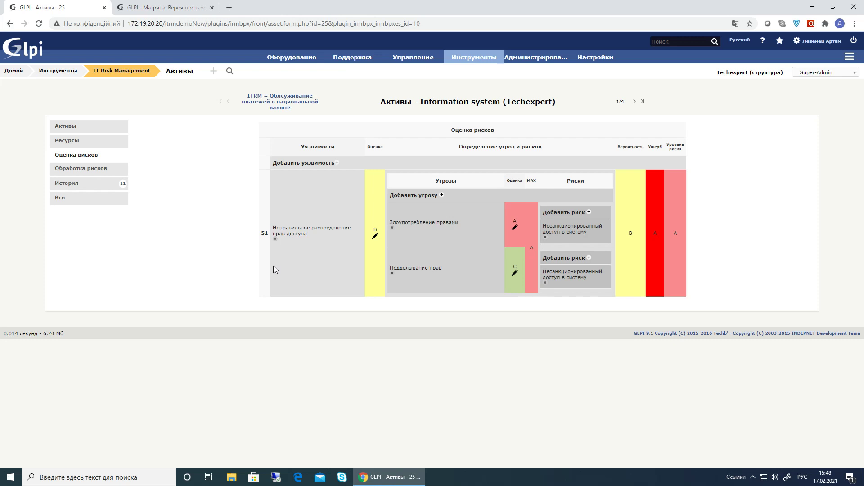
# Review the risk assessments of the other assets in the payment business process: SQL Database, Web Banking Enterprise and АСУ Banking
pyautogui.click(635, 103)
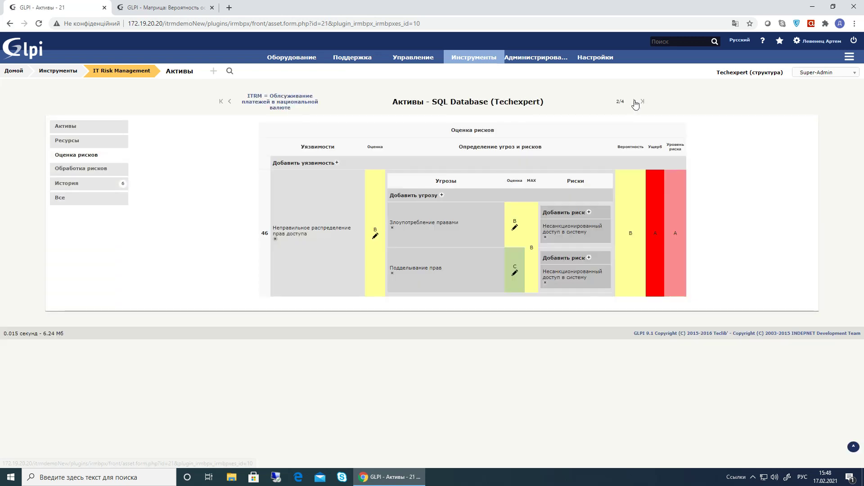
pyautogui.click(635, 102)
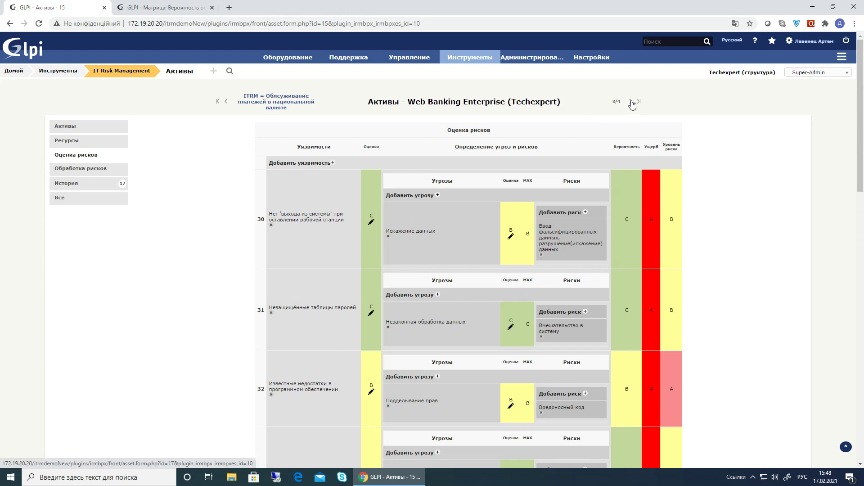
pyautogui.click(632, 103)
# Generate the "Оценка рисков" report for the Information system asset
pyautogui.moveTo(473, 57)
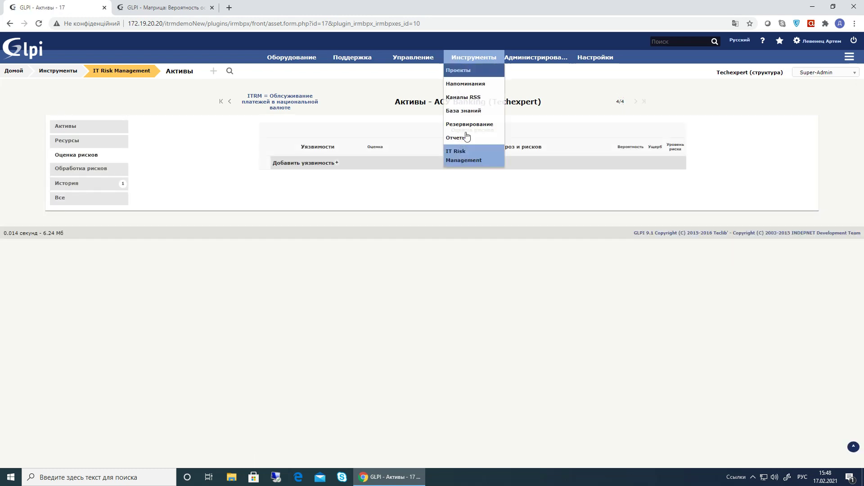
pyautogui.click(475, 160)
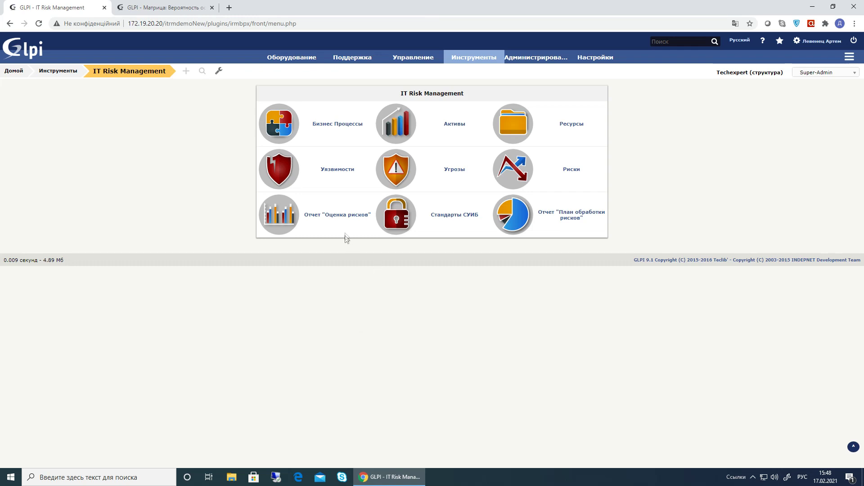
pyautogui.click(336, 214)
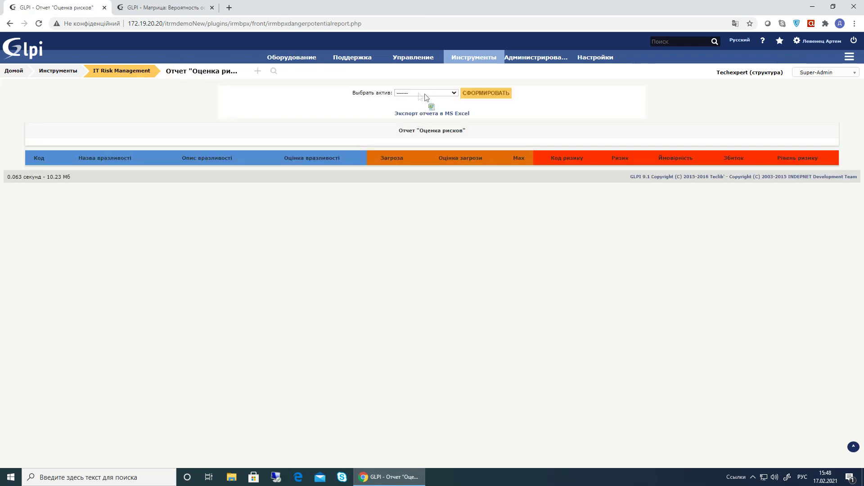
pyautogui.click(409, 94)
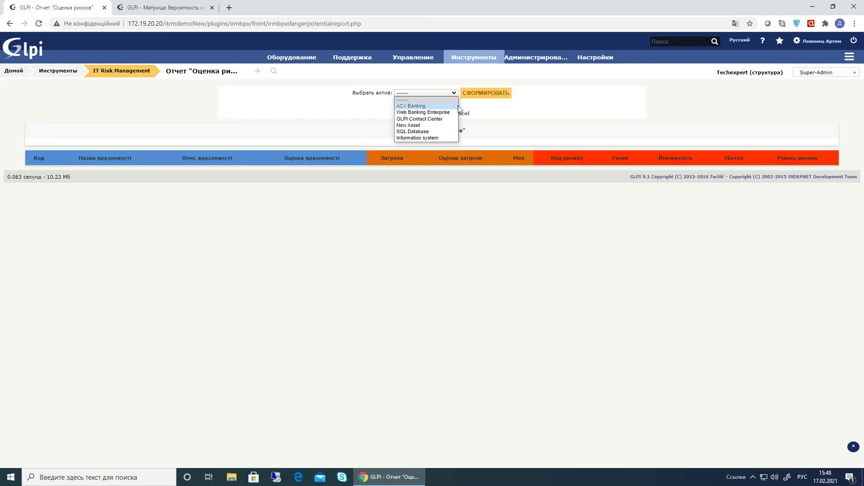
pyautogui.click(417, 138)
pyautogui.click(475, 92)
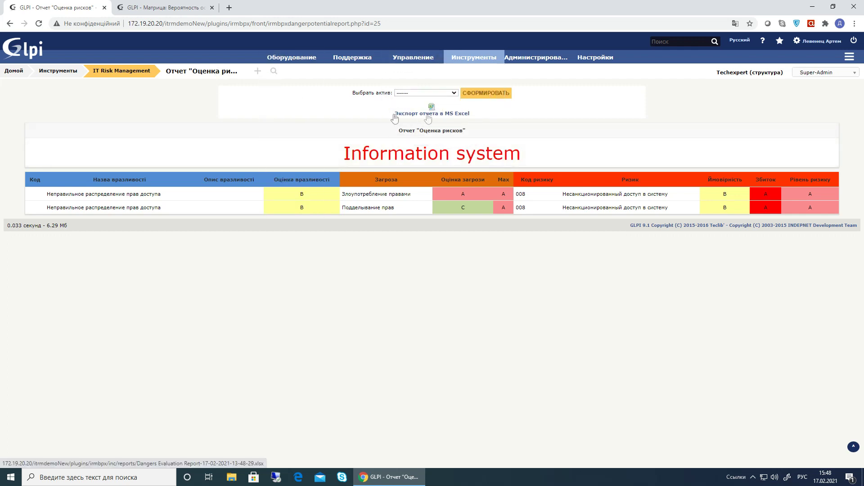
# Open the risk treatment ("Обработка рисков") of the Information system asset and review its listed risks
pyautogui.moveTo(472, 50)
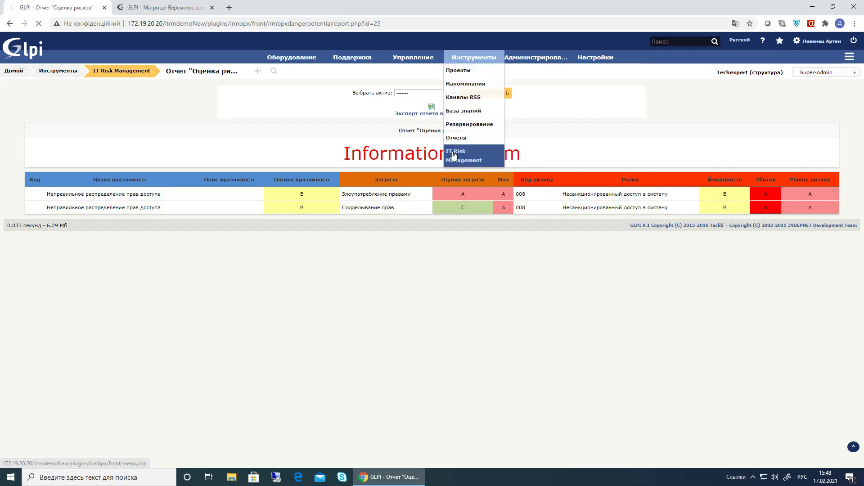
pyautogui.click(455, 156)
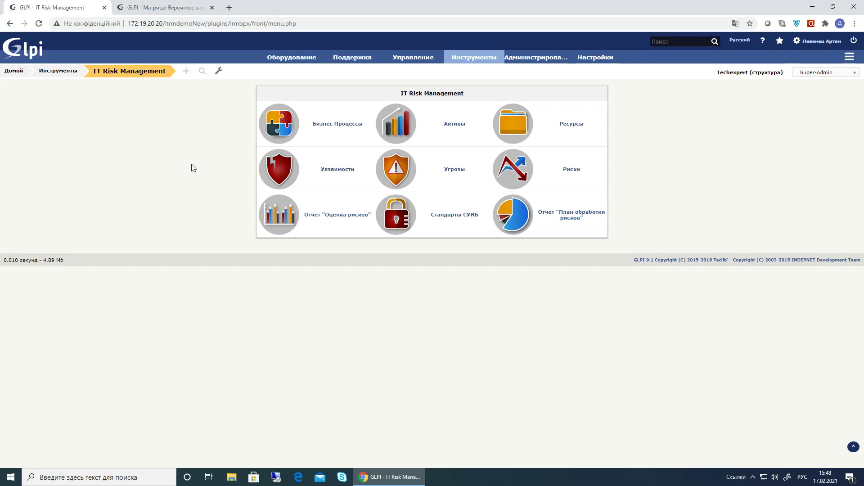
pyautogui.click(399, 127)
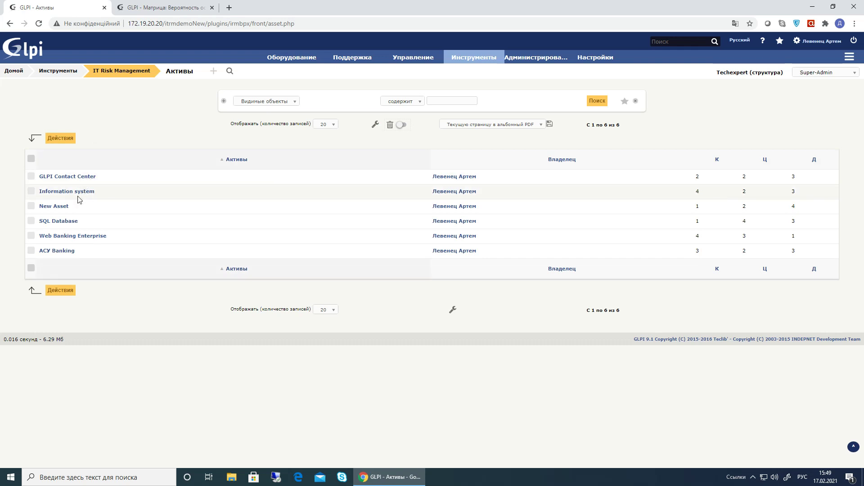
pyautogui.click(63, 192)
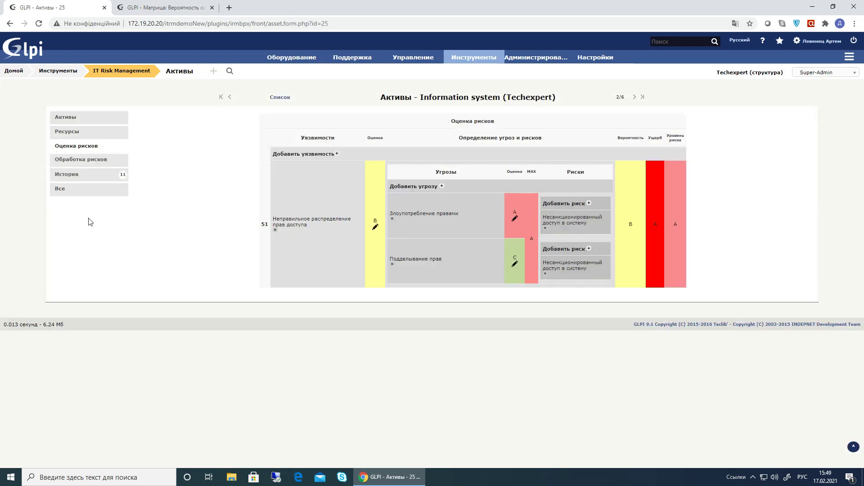
pyautogui.click(82, 161)
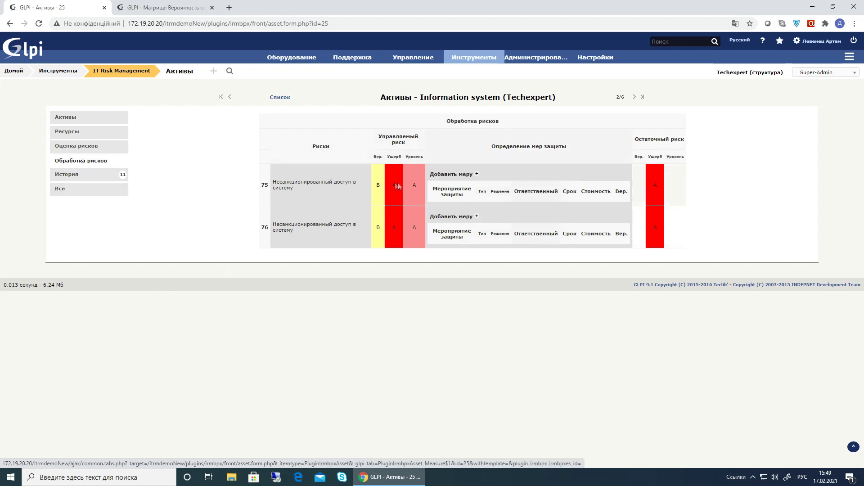
pyautogui.tripleClick(282, 184)
pyautogui.moveTo(276, 181); pyautogui.dragTo(282, 182)
pyautogui.click(302, 226)
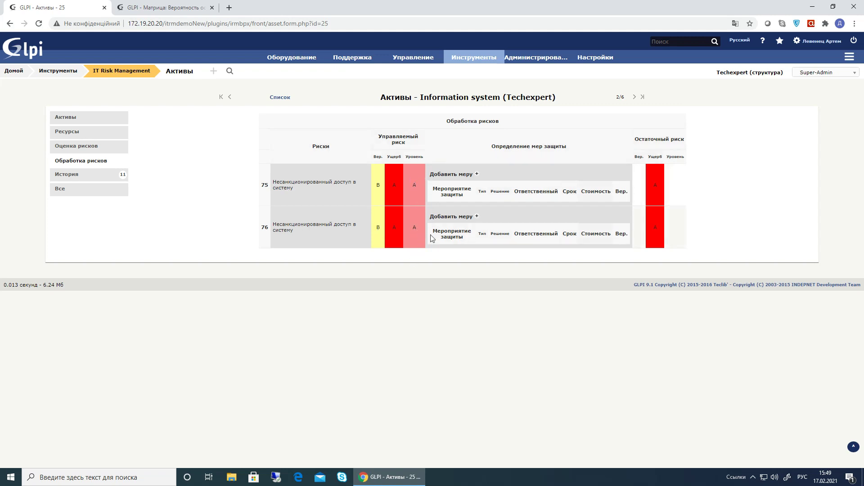
# Start a protection measure for risk 75 with type "Организационный", internal resource cost 20000, decision "Снижение" and probability D
pyautogui.click(477, 175)
pyautogui.click(321, 88)
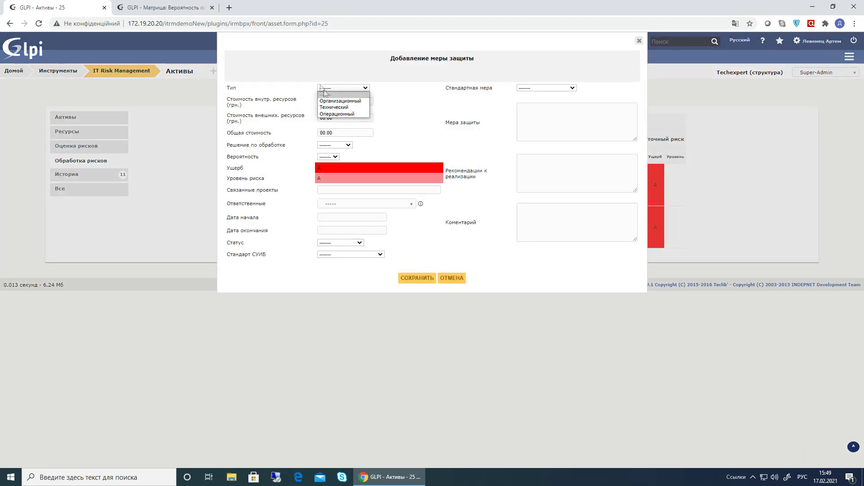
pyautogui.click(350, 102)
pyautogui.press('Tab')
pyautogui.write('2')
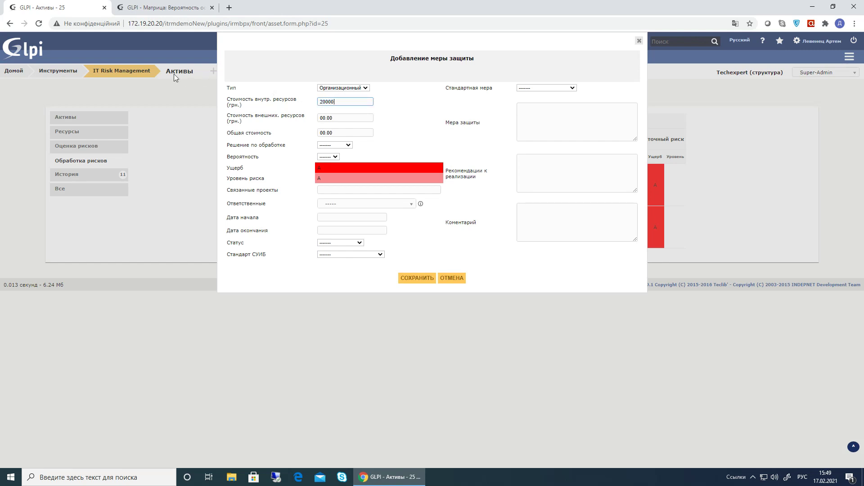
pyautogui.click(329, 145)
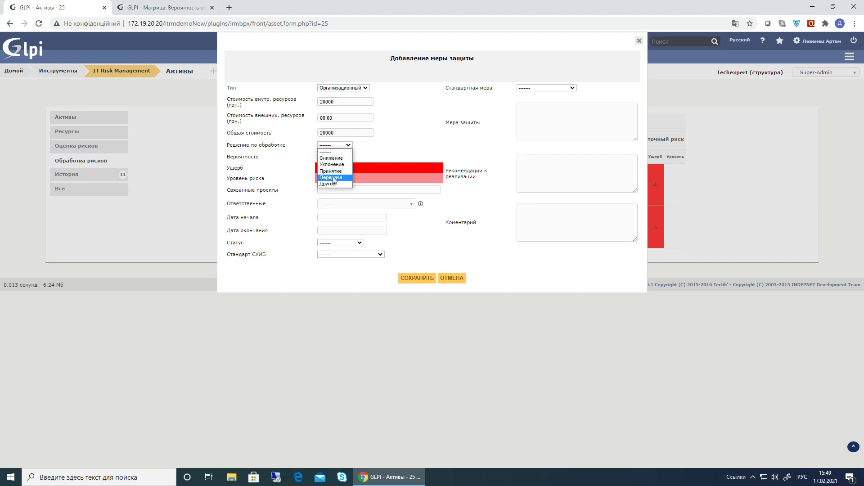
pyautogui.click(326, 158)
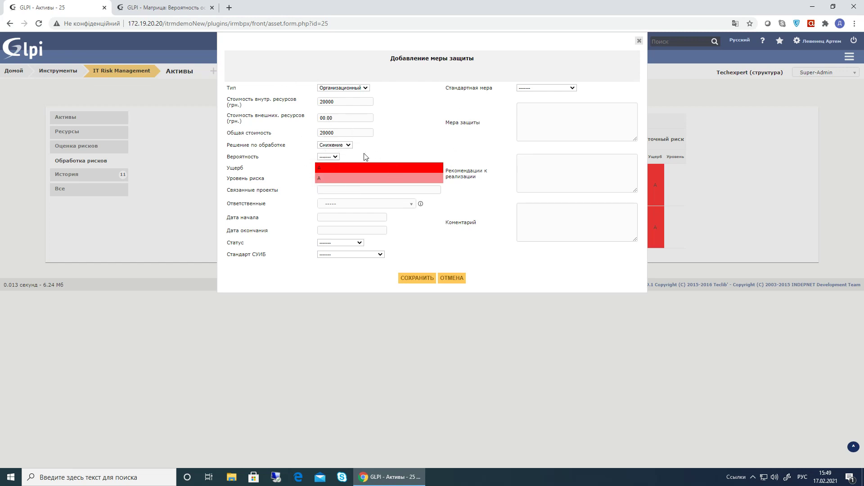
pyautogui.click(332, 157)
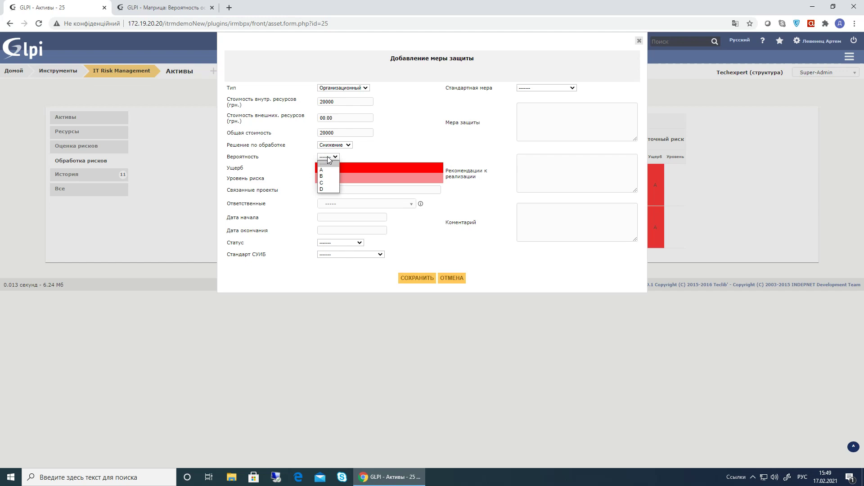
pyautogui.click(325, 190)
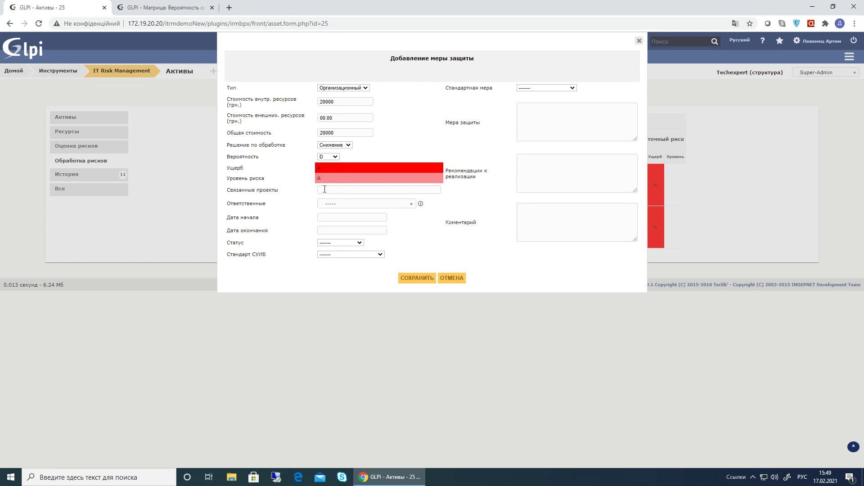
# Assign the responsible person, schedule the measure from 2021-02-22 to 2021-02-26 and set its status to "Запланировано"
pyautogui.click(338, 190)
pyautogui.click(337, 205)
pyautogui.click(348, 227)
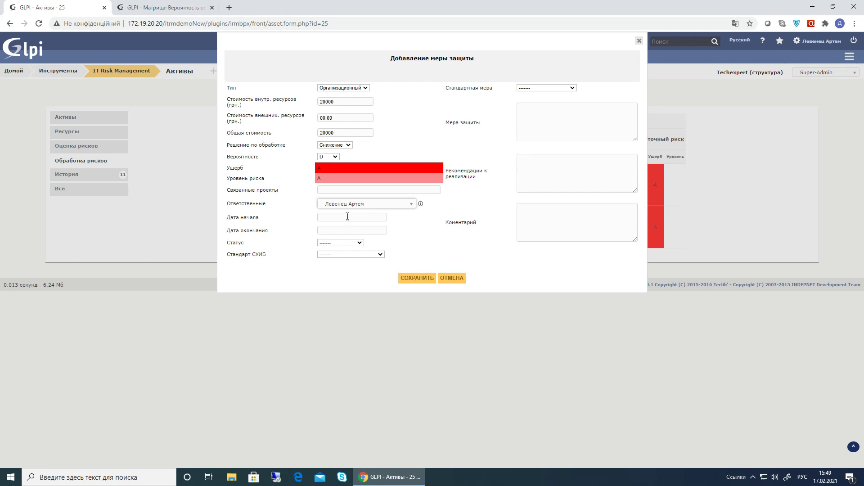
pyautogui.click(347, 217)
pyautogui.click(332, 284)
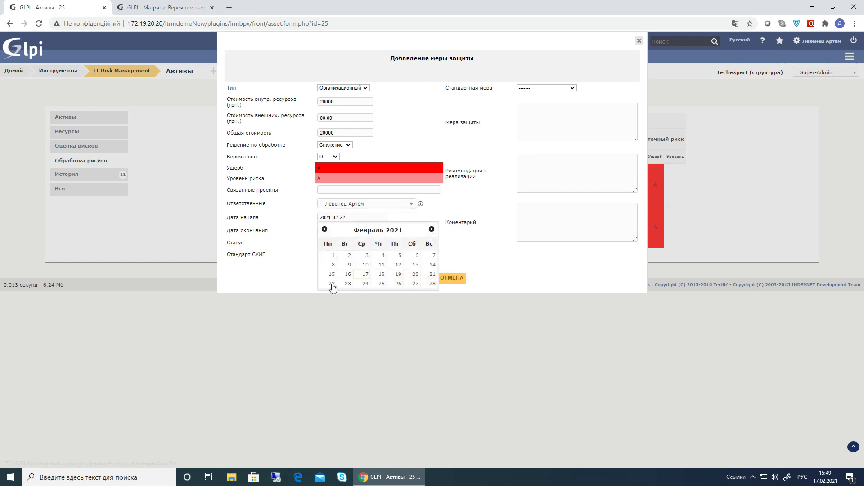
pyautogui.click(351, 231)
pyautogui.click(403, 298)
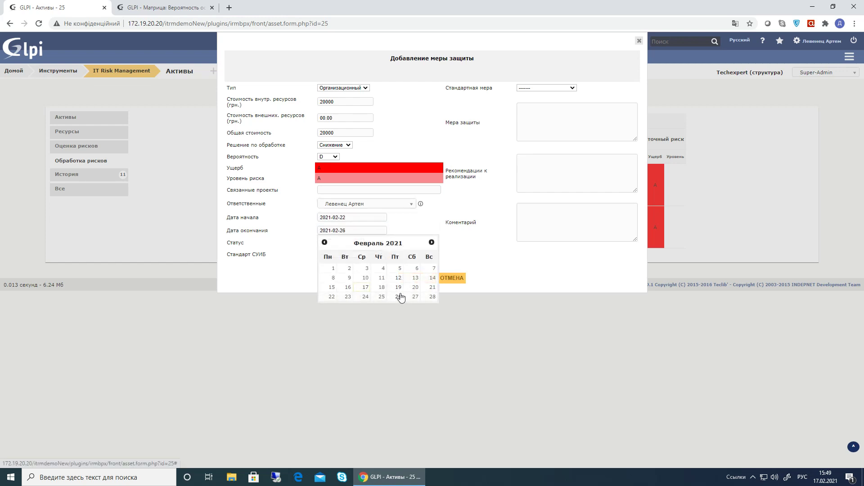
pyautogui.click(338, 243)
pyautogui.click(336, 262)
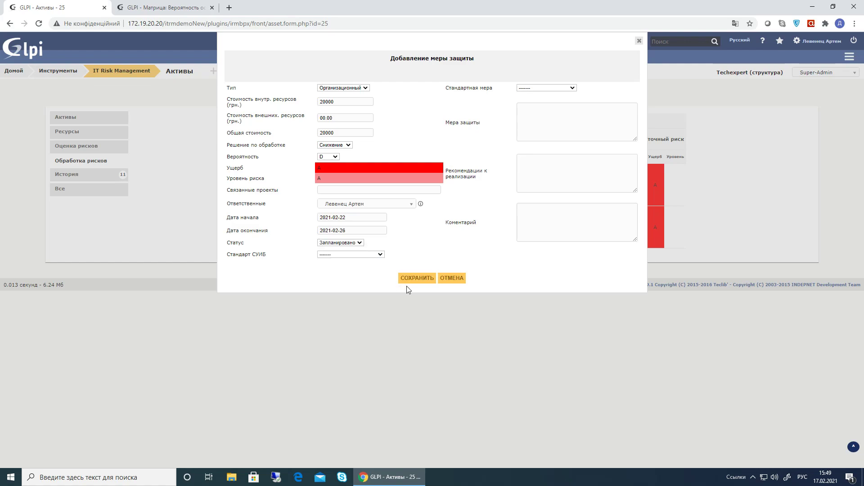
# Set the measure's "Стандарт СУИБ" to "A.11.1.1 : Политика управления доступом"
pyautogui.click(356, 255)
pyautogui.scroll(-1, 347, 320)
pyautogui.scroll(-10, 346, 321)
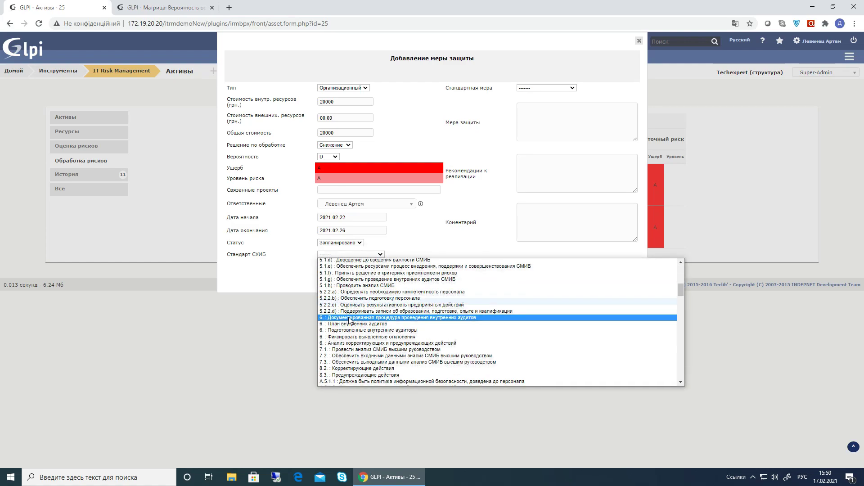
pyautogui.scroll(-6, 351, 305)
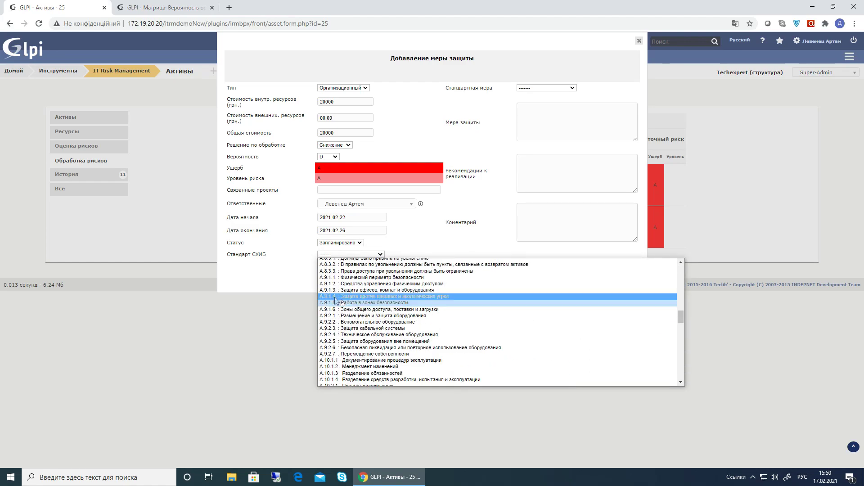
pyautogui.scroll(-4, 347, 304)
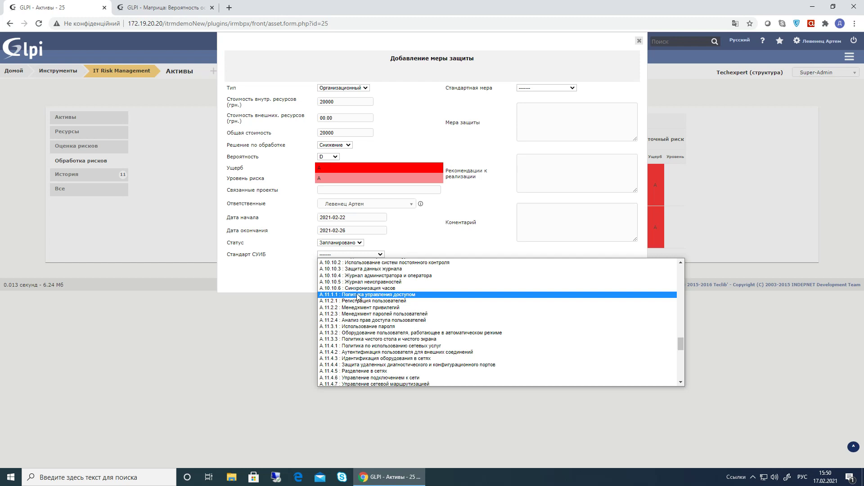
pyautogui.click(358, 295)
# Choose the standard measure "Провести инструктаж", describe it as "Провести инструктаж для администраторов", recommend "Провести в удаленном режиме" and save the measure
pyautogui.click(538, 87)
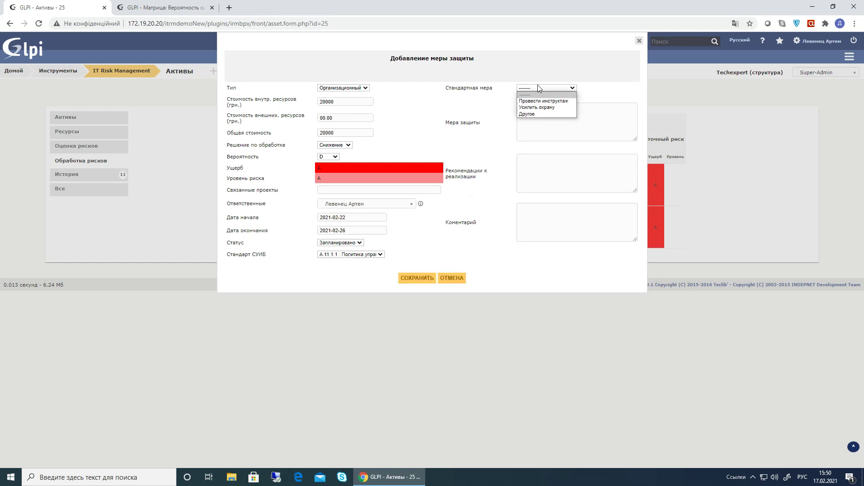
pyautogui.click(522, 102)
pyautogui.click(533, 120)
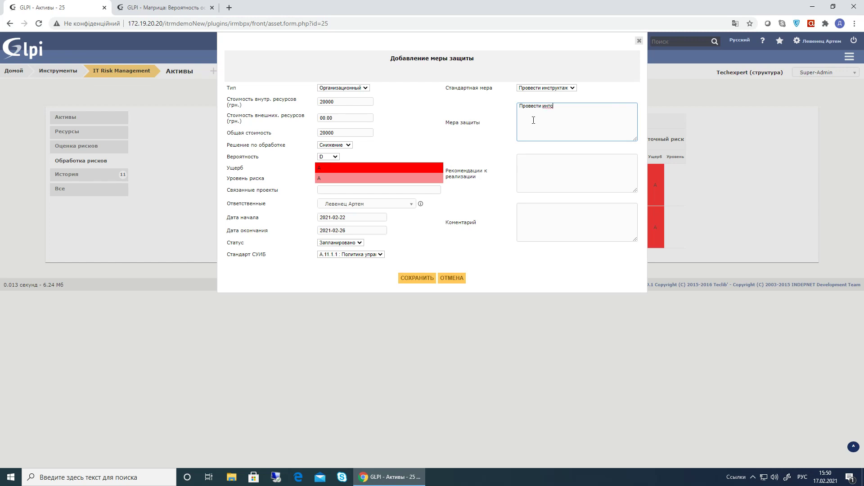
pyautogui.write('ж для администраторов')
pyautogui.click(563, 163)
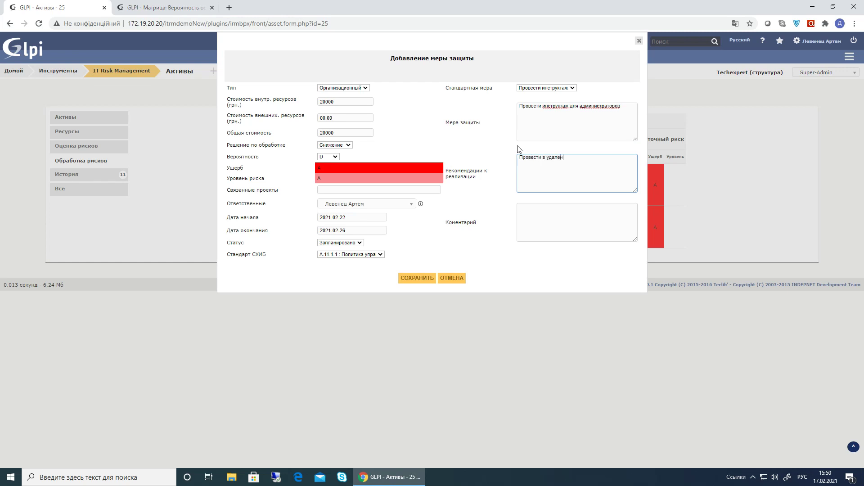
pyautogui.write('м режиме')
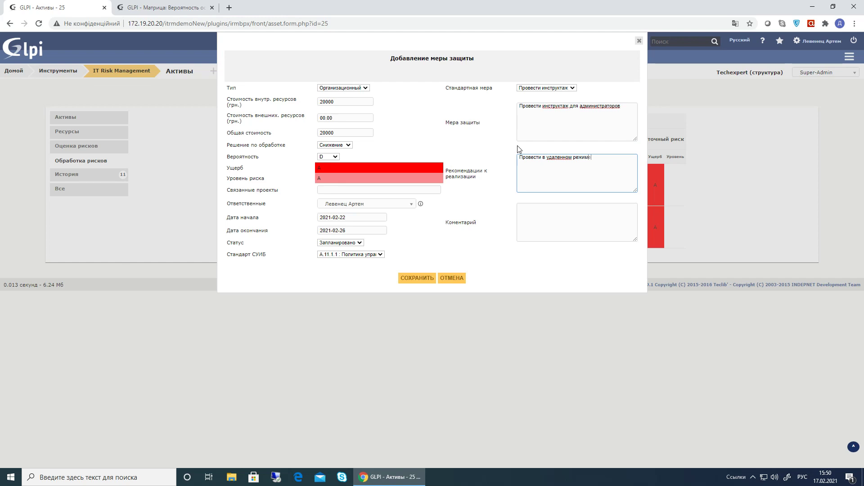
pyautogui.click(417, 278)
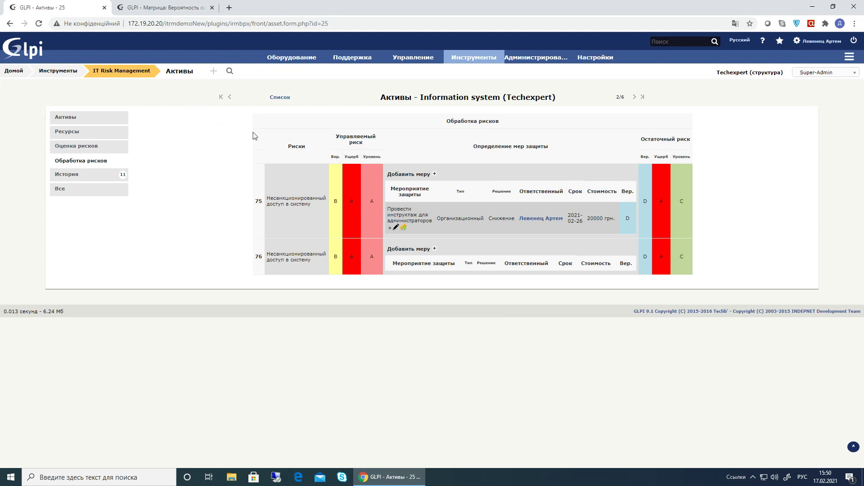
# Generate the "План обработки рисков" report in IT Risk Management for the Information system asset
pyautogui.moveTo(474, 57)
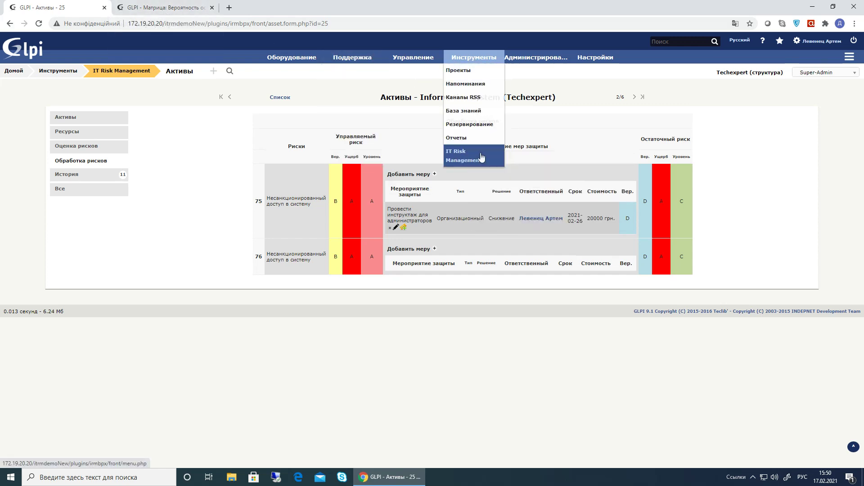
pyautogui.click(481, 156)
pyautogui.click(569, 217)
pyautogui.click(420, 94)
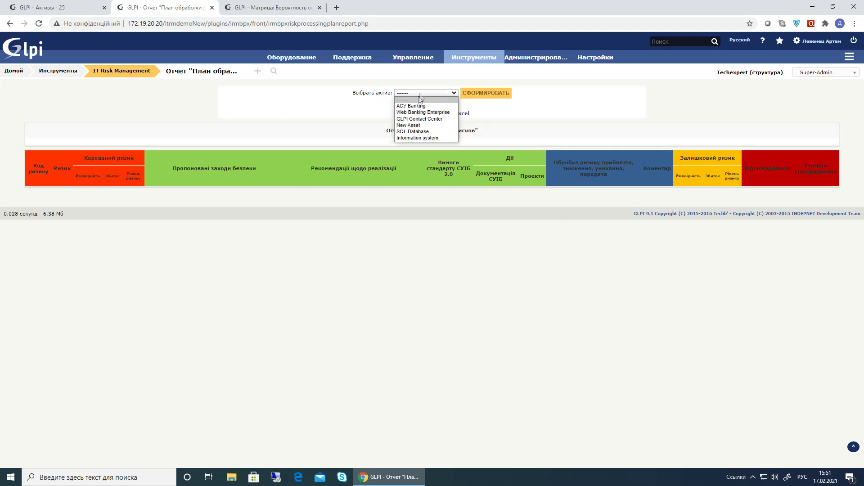
pyautogui.click(417, 138)
pyautogui.click(421, 93)
pyautogui.click(486, 94)
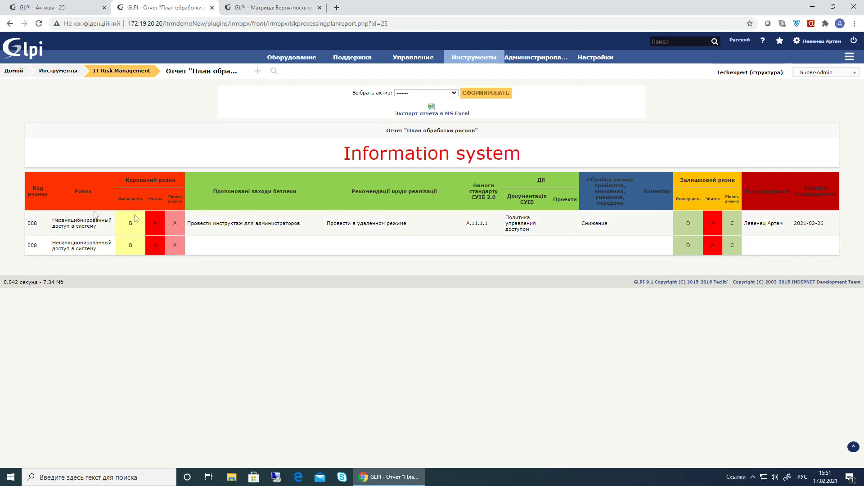
# Examine the first risk's levels, proposed measure, recommendation, standard, due date and residual risk in the treatment plan, and close the report
pyautogui.moveTo(54, 220); pyautogui.dragTo(118, 232)
pyautogui.click(172, 225)
pyautogui.moveTo(188, 224); pyautogui.dragTo(518, 220)
pyautogui.click(471, 232)
pyautogui.doubleClick(509, 220)
pyautogui.click(482, 222)
pyautogui.moveTo(799, 220); pyautogui.dragTo(828, 224)
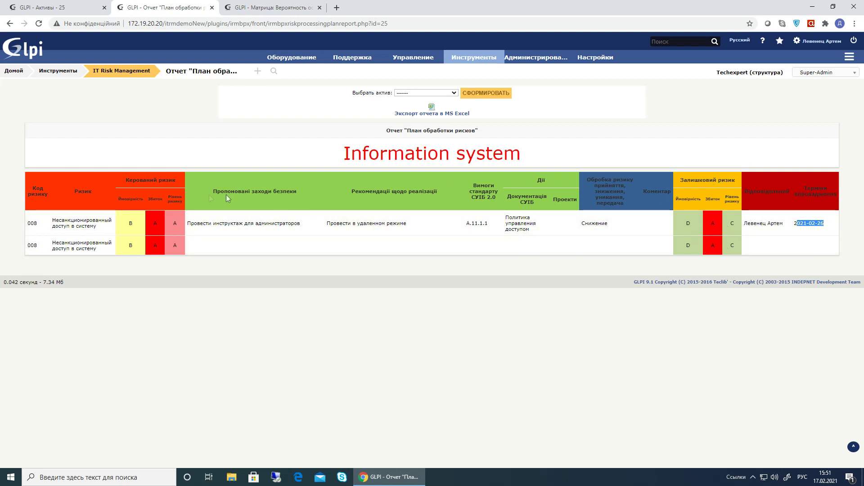
pyautogui.click(305, 219)
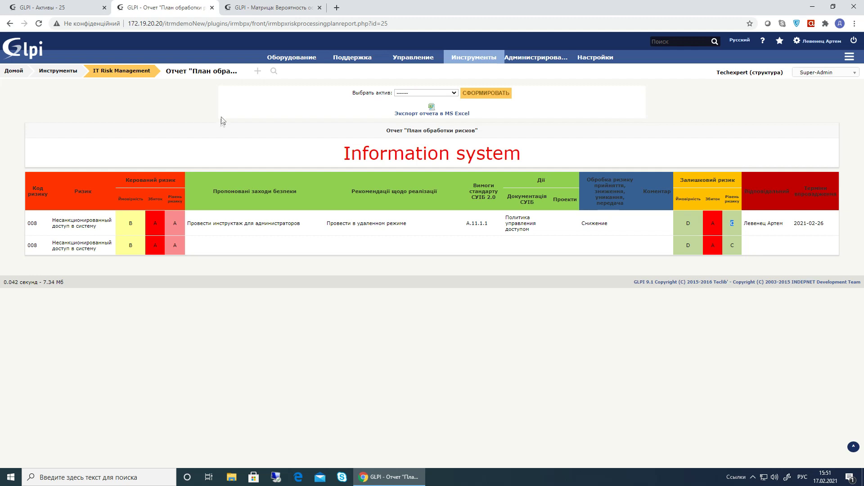
pyautogui.click(212, 8)
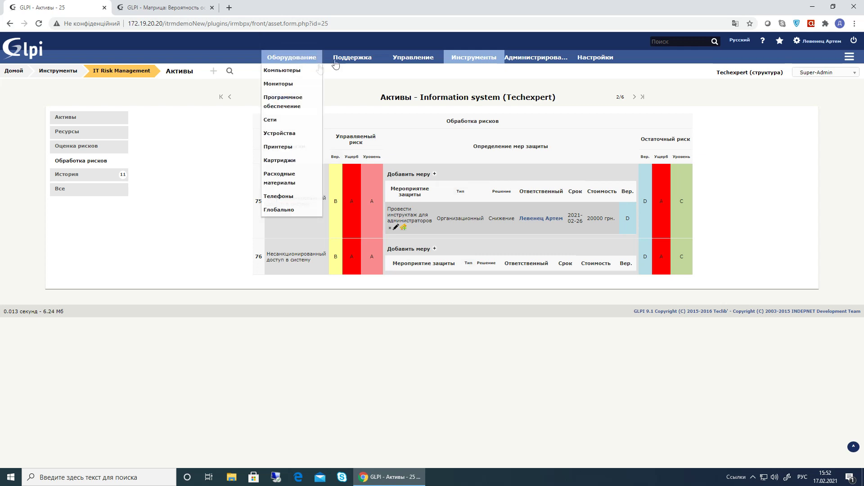
# Create a ticket from risk 75's measure "Провести инструктаж для администраторов", check its prefilled description and submit it
pyautogui.moveTo(339, 59)
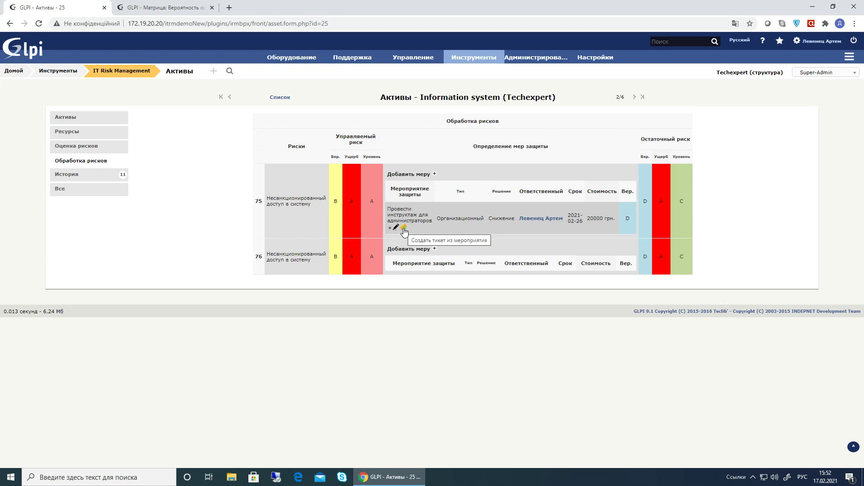
pyautogui.click(404, 230)
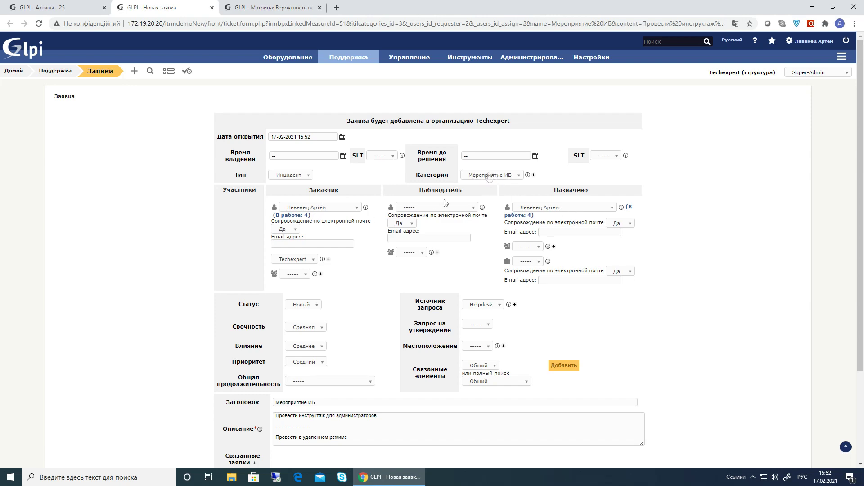
pyautogui.scroll(-3, 453, 180)
pyautogui.moveTo(369, 321); pyautogui.dragTo(316, 315)
pyautogui.hotkey('ctrl', 'a')
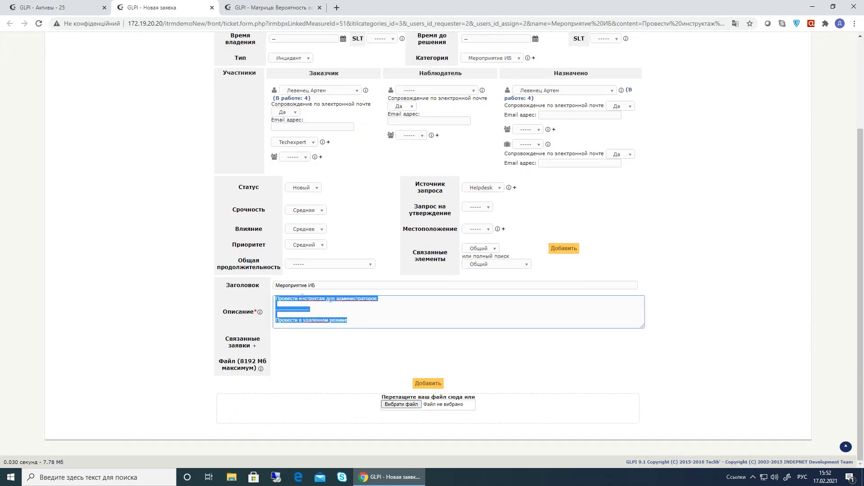
pyautogui.click(428, 384)
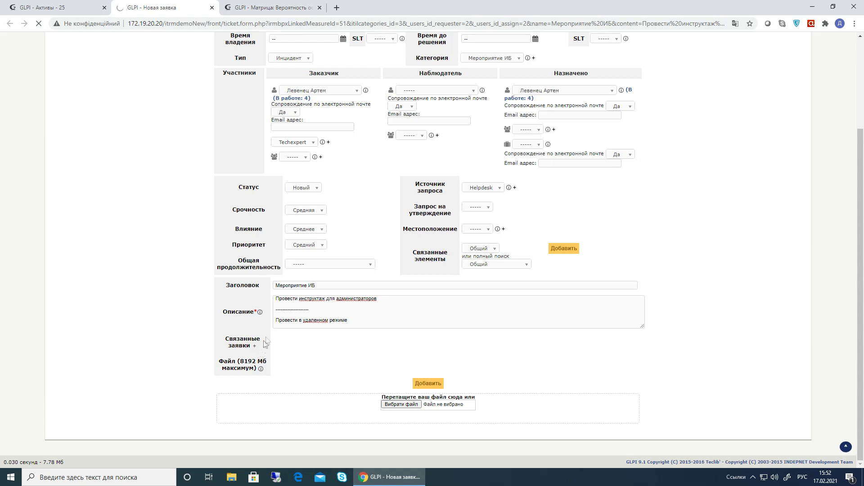
pyautogui.click(815, 453)
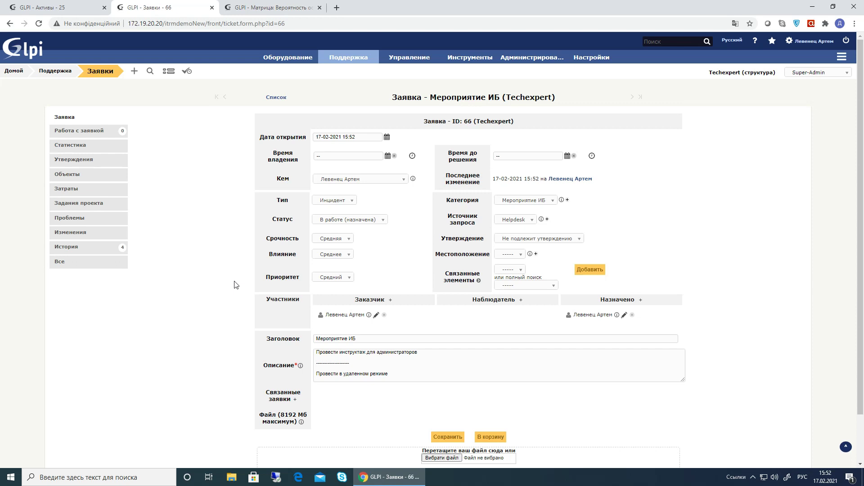
# Check the new ticket's action history, close the ticket and return to the IT Risk Management overview
pyautogui.click(113, 131)
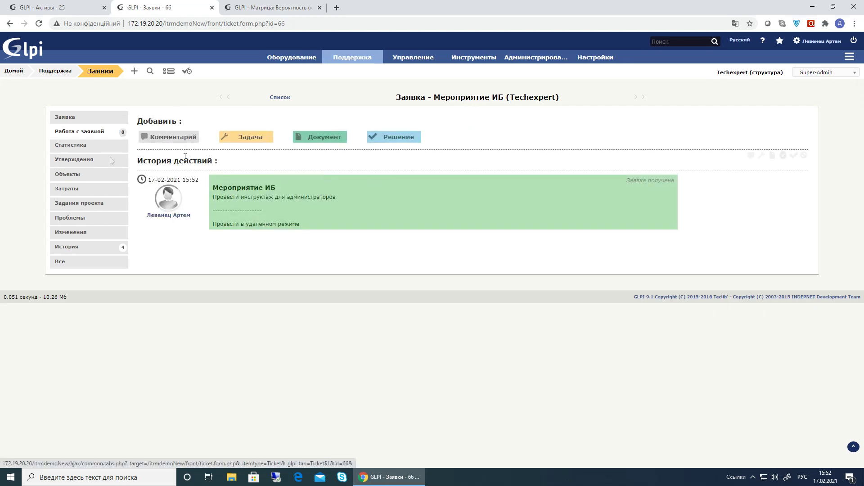
pyautogui.click(211, 8)
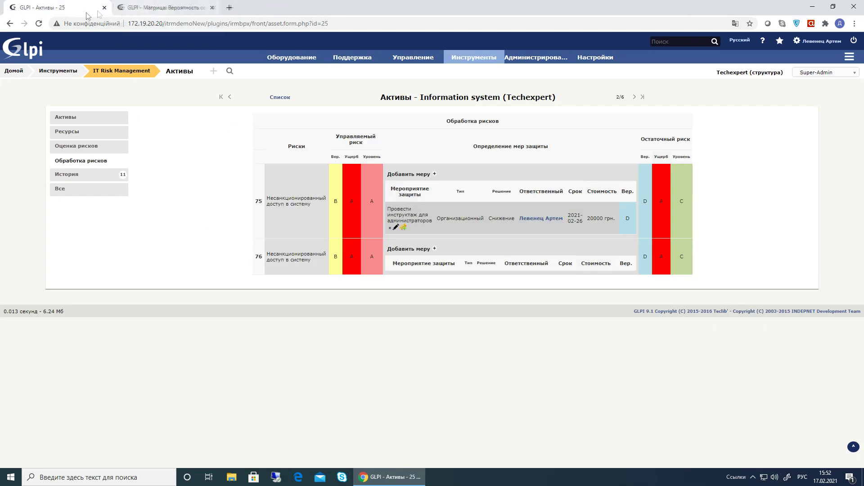
pyautogui.click(106, 73)
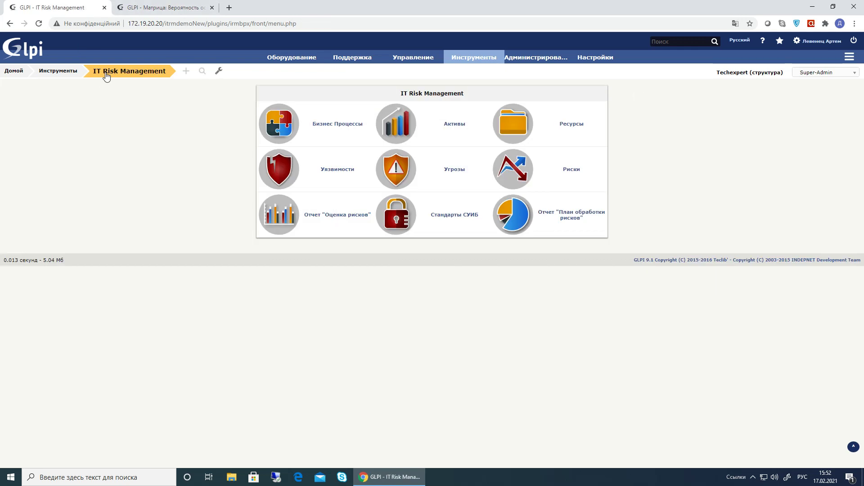